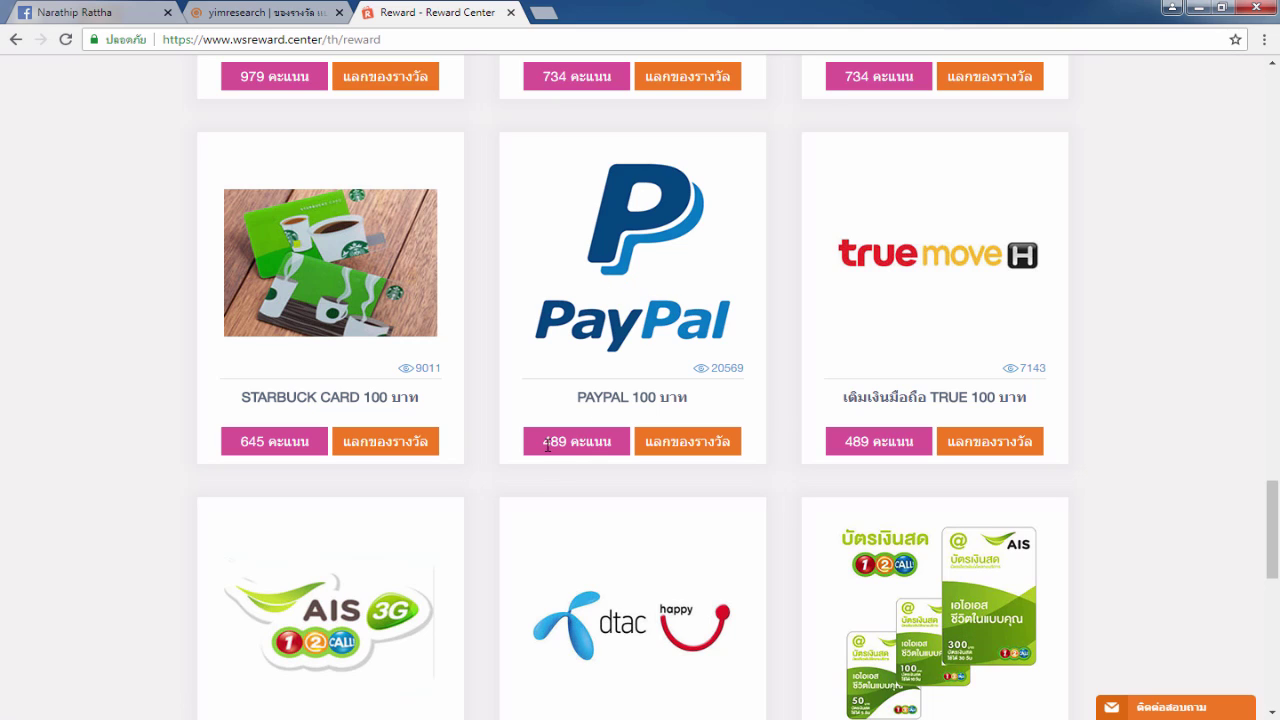
# - Compare the points required for the PayPal 100 baht reward on the Reward Center and yimresearch reward pages
pyautogui.moveTo(547, 442); pyautogui.dragTo(594, 442)
pyautogui.click(650, 414)
pyautogui.moveTo(628, 397); pyautogui.dragTo(697, 403)
pyautogui.click(624, 411)
pyautogui.click(228, 10)
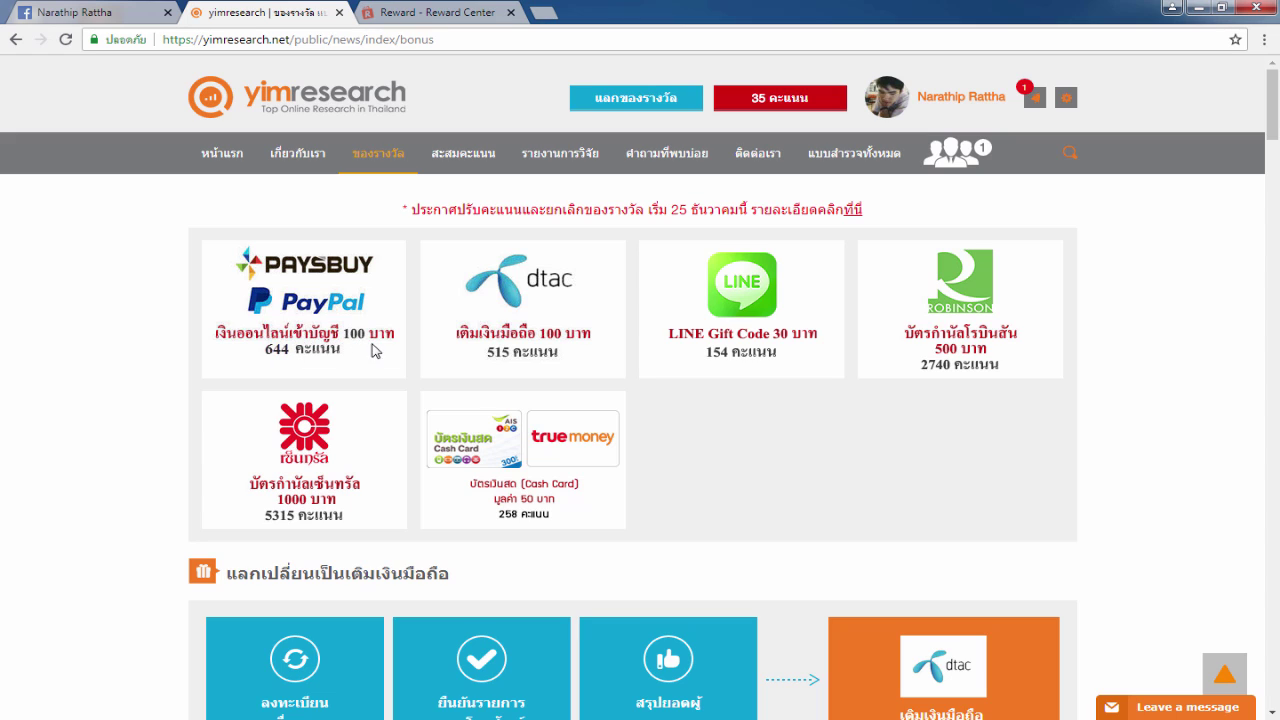
pyautogui.click(457, 8)
pyautogui.click(270, 12)
pyautogui.click(440, 12)
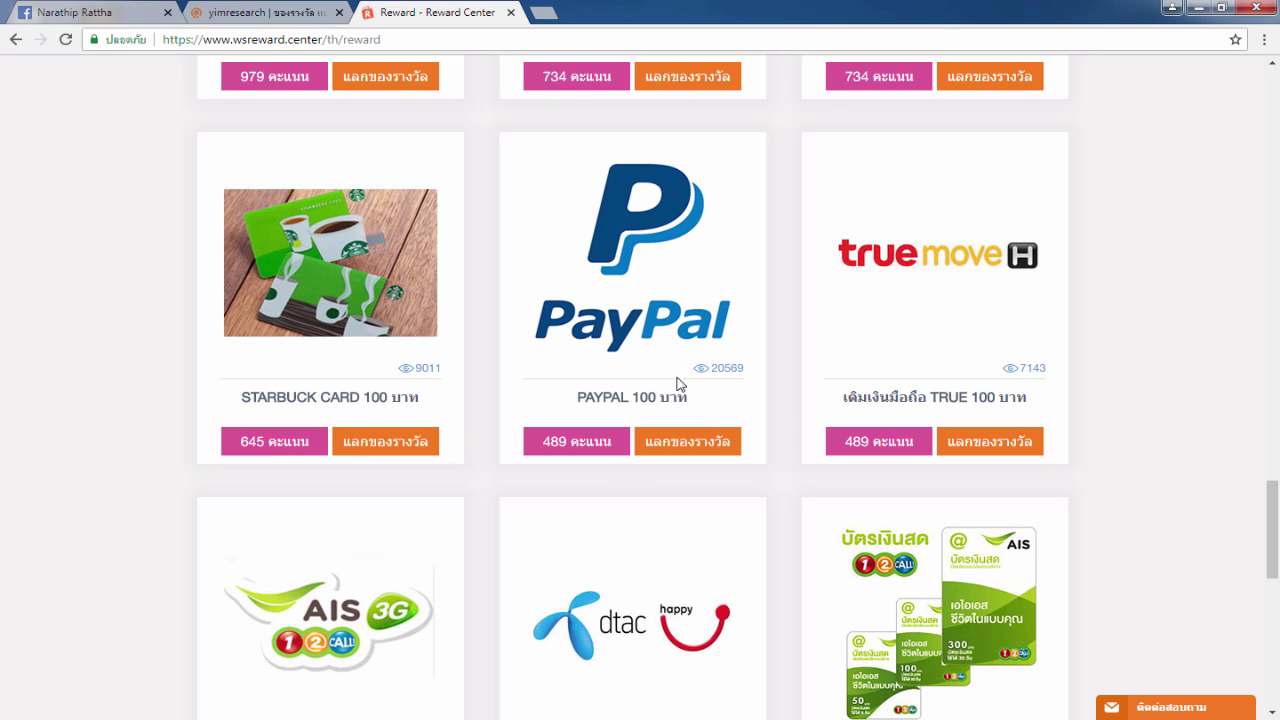
# - Open the PayPal 100 baht reward's details and start redeeming points for it
pyautogui.click(690, 442)
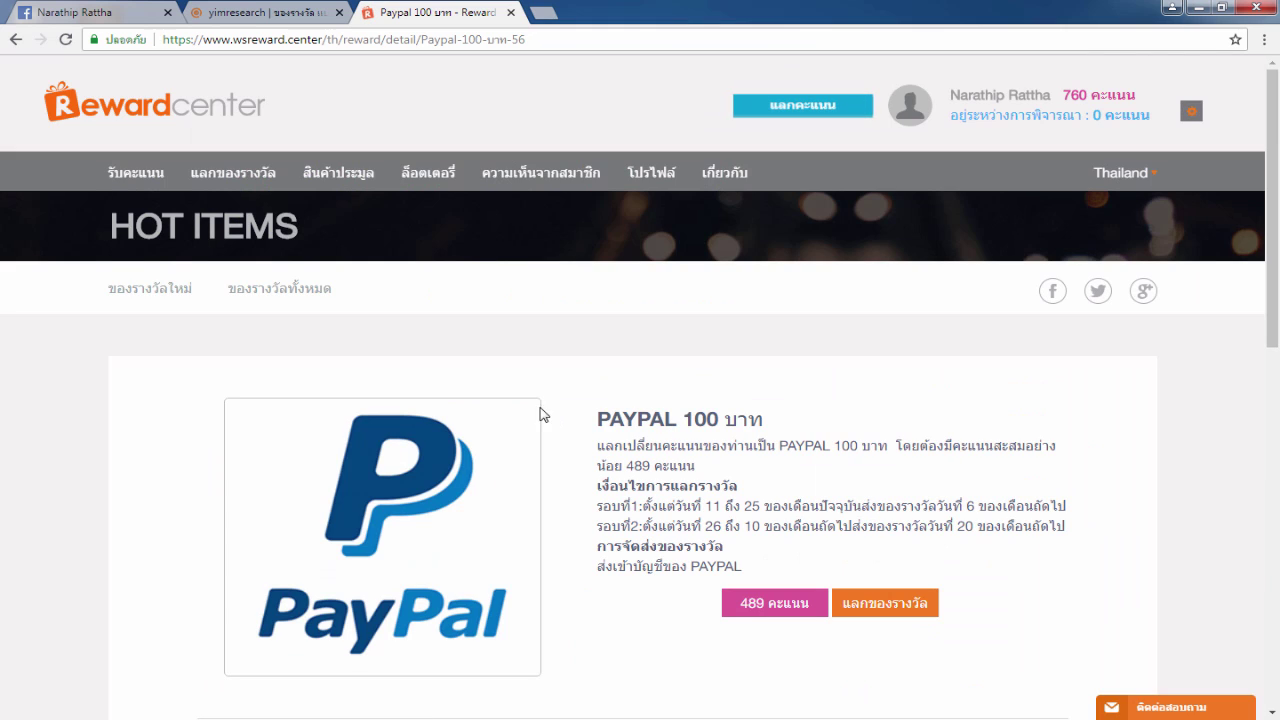
pyautogui.scroll(-2, 727, 387)
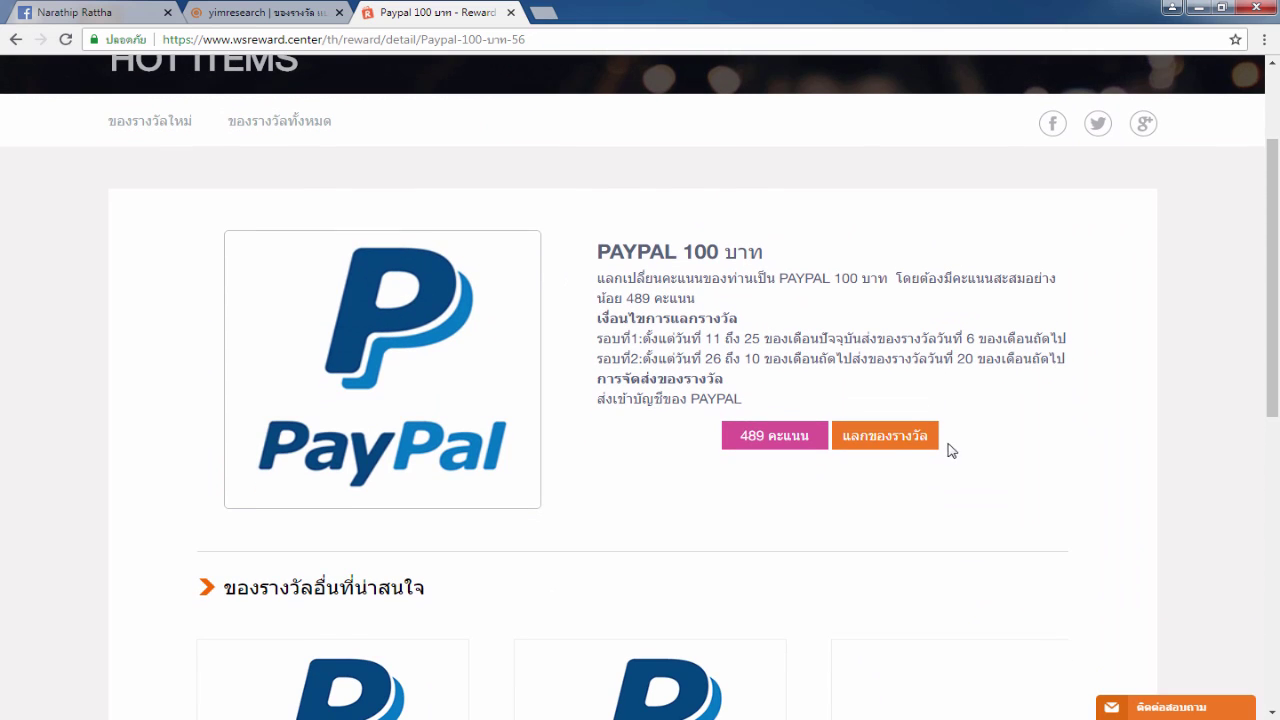
pyautogui.click(881, 441)
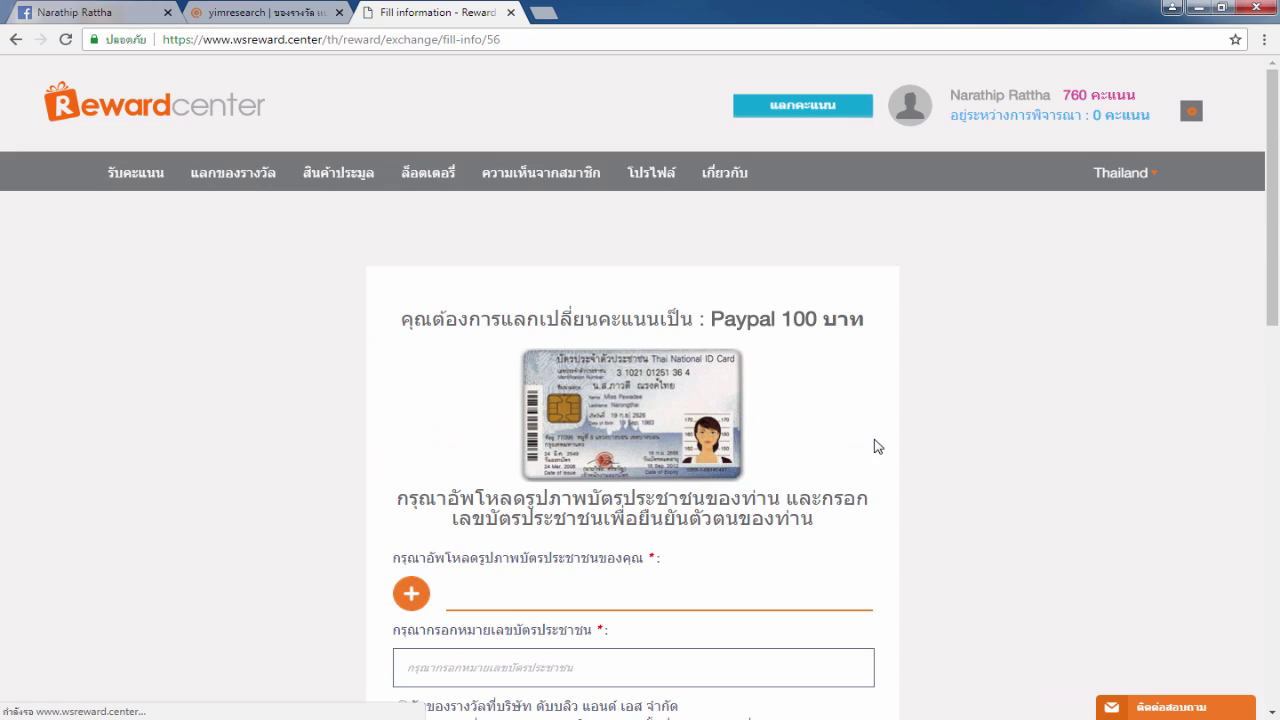
# - Review the redemption form and its heading naming the PayPal 100 baht reward being exchanged
pyautogui.scroll(-3, 1020, 295)
pyautogui.scroll(-6, 1020, 295)
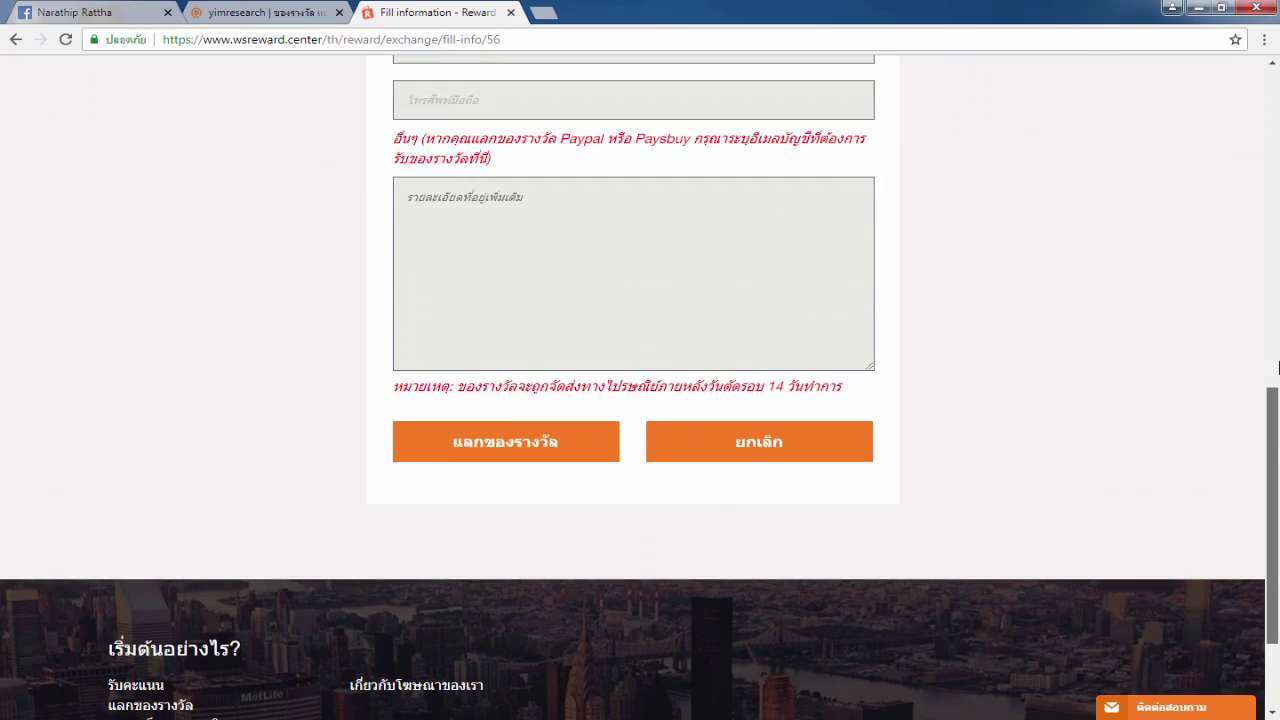
pyautogui.moveTo(1274, 395); pyautogui.dragTo(1278, 100)
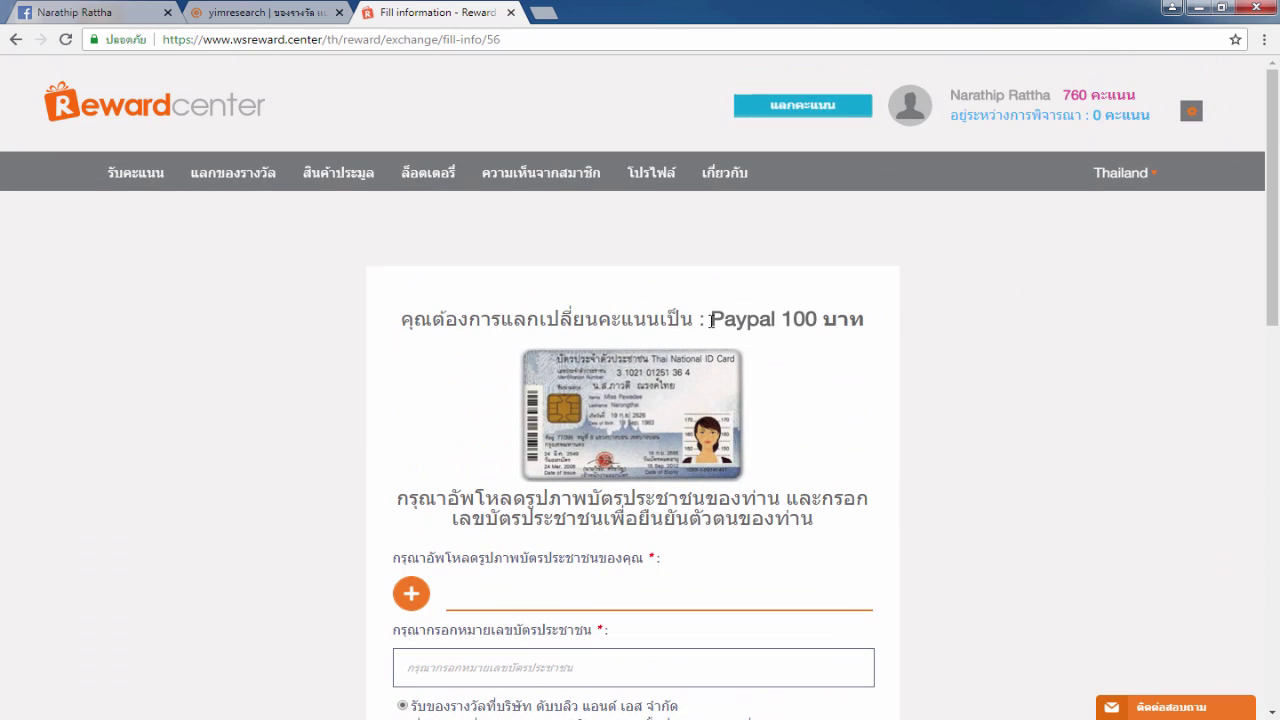
pyautogui.moveTo(707, 318); pyautogui.dragTo(866, 326)
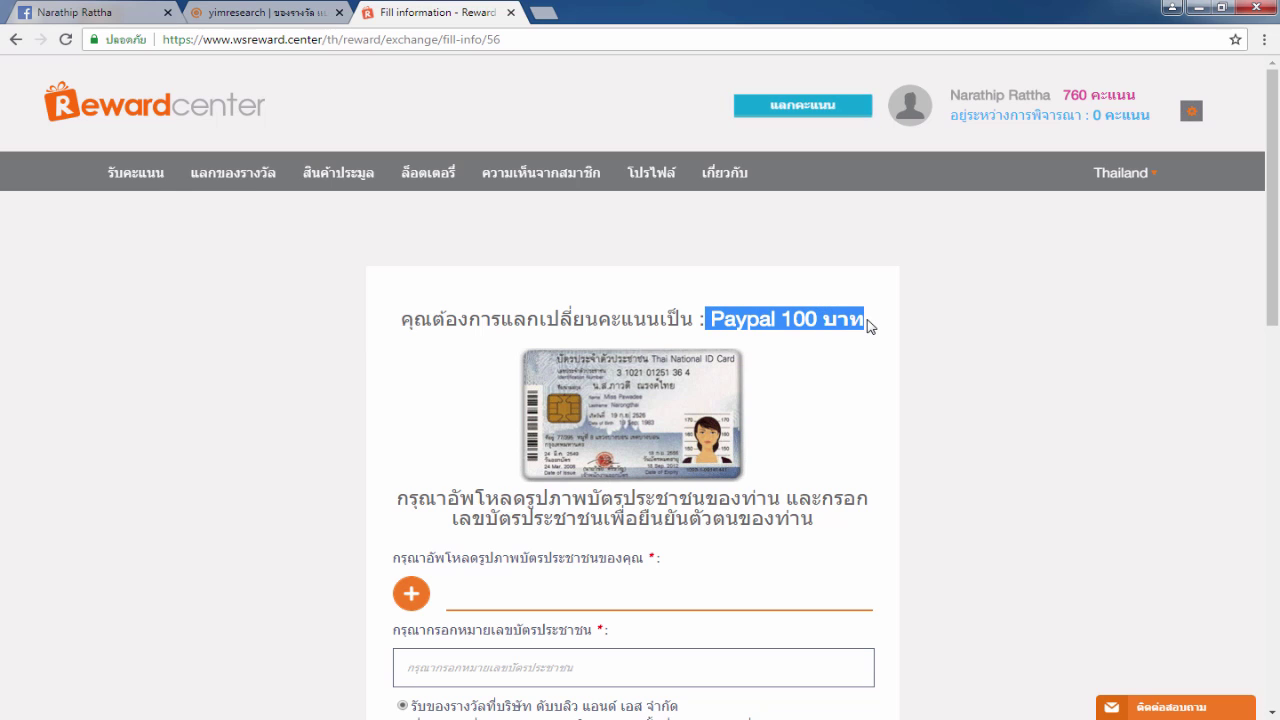
pyautogui.click(705, 323)
pyautogui.moveTo(712, 320); pyautogui.dragTo(870, 322)
pyautogui.click(750, 296)
pyautogui.scroll(-3, 1278, 117)
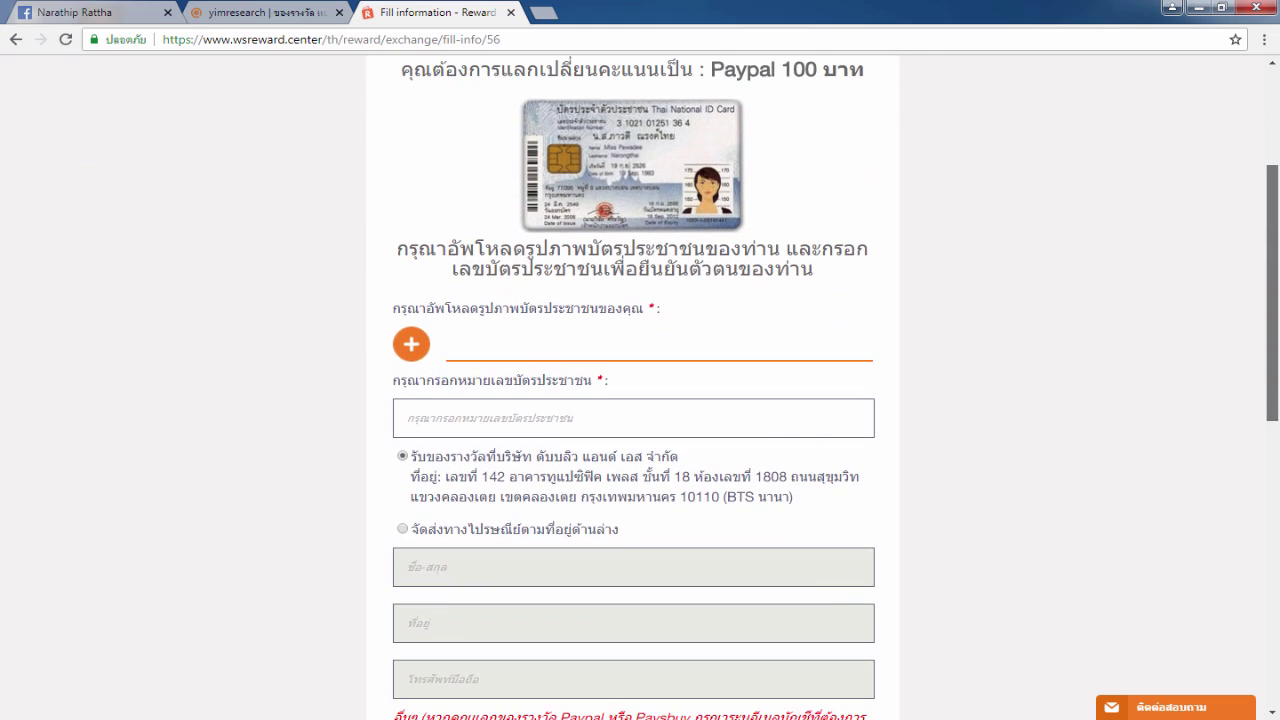
pyautogui.click(486, 346)
pyautogui.click(578, 374)
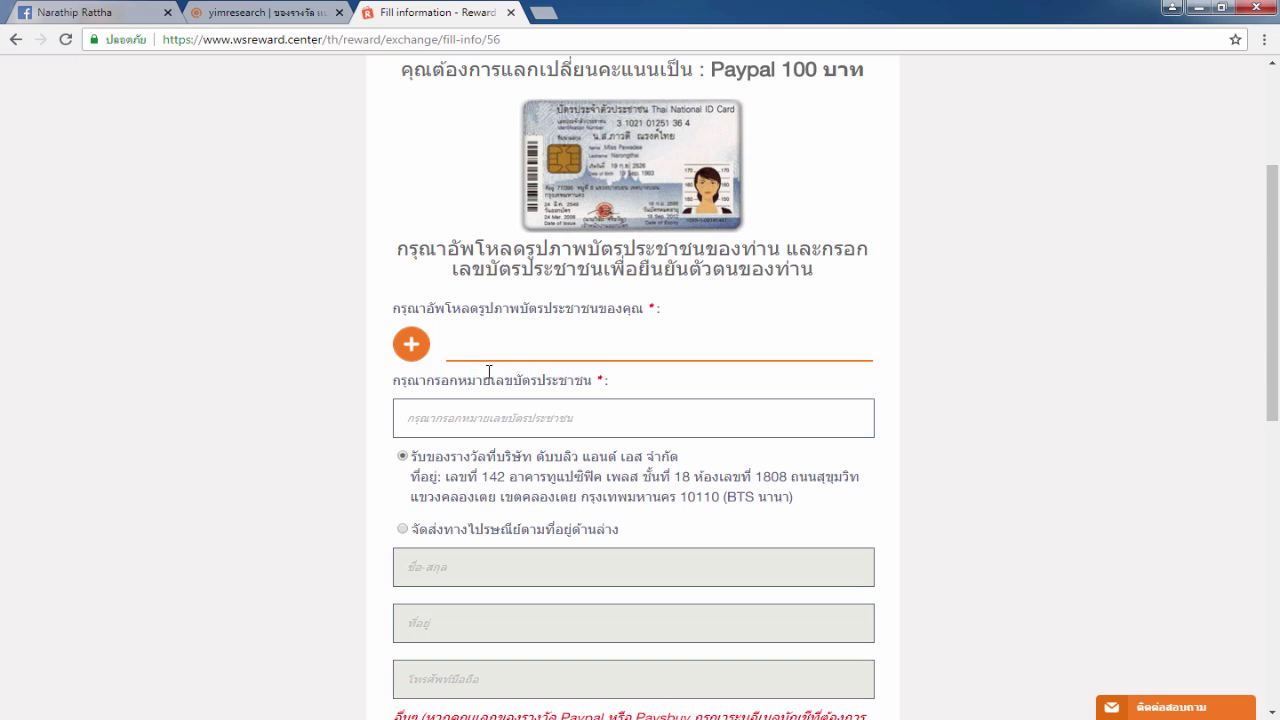
pyautogui.click(415, 343)
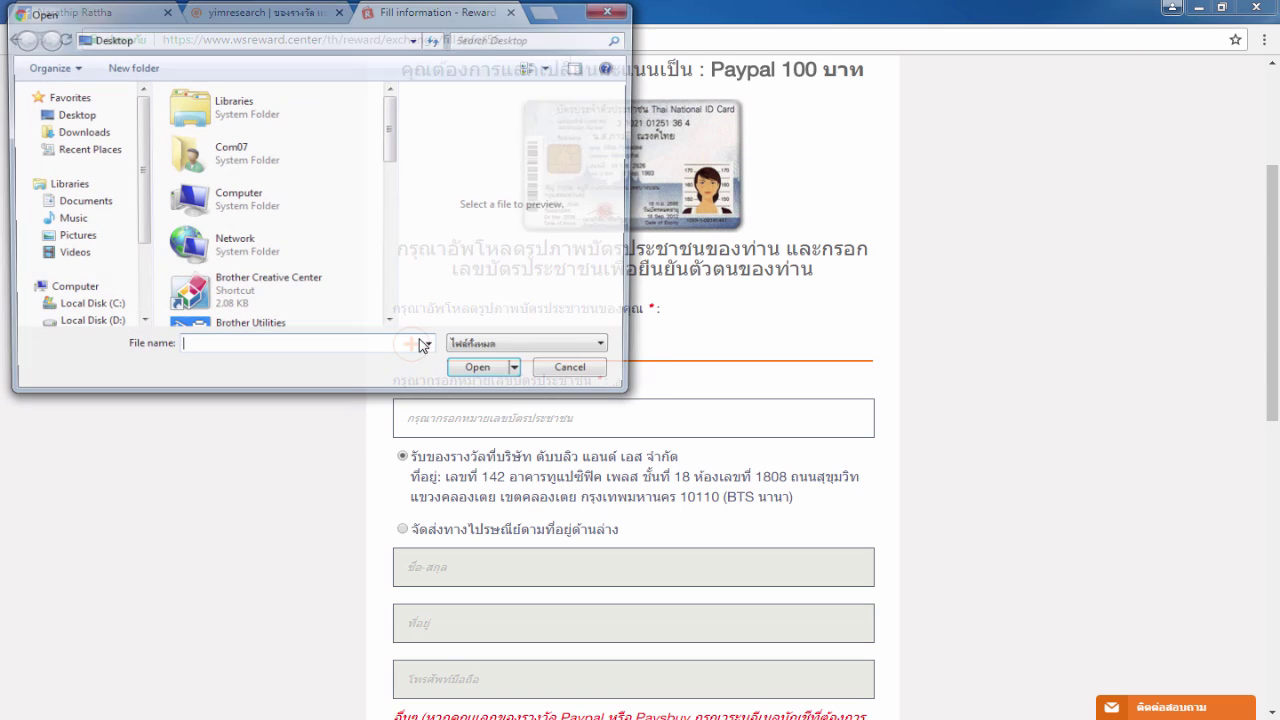
pyautogui.click(601, 378)
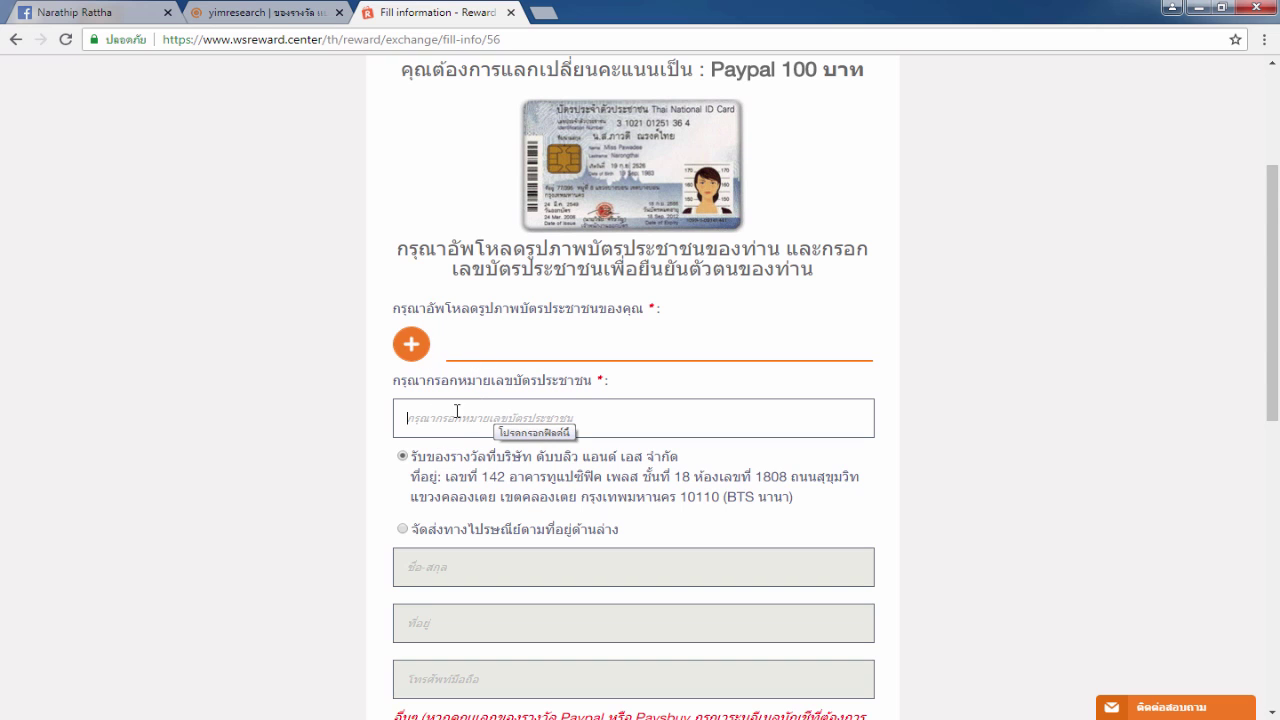
# - Choose postal delivery to the address below and enter the PayPal account's e-mail, labelled "email Paypal :", in the additional details field
pyautogui.scroll(-2, 440, 405)
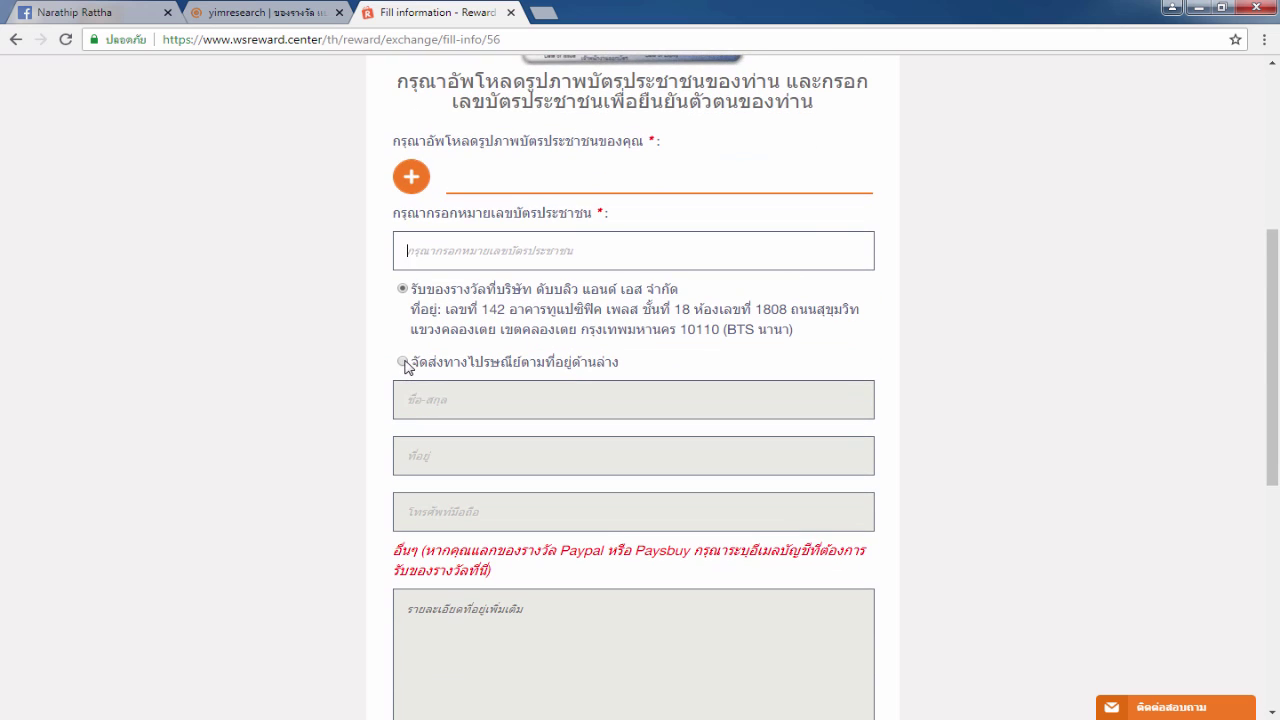
pyautogui.click(403, 362)
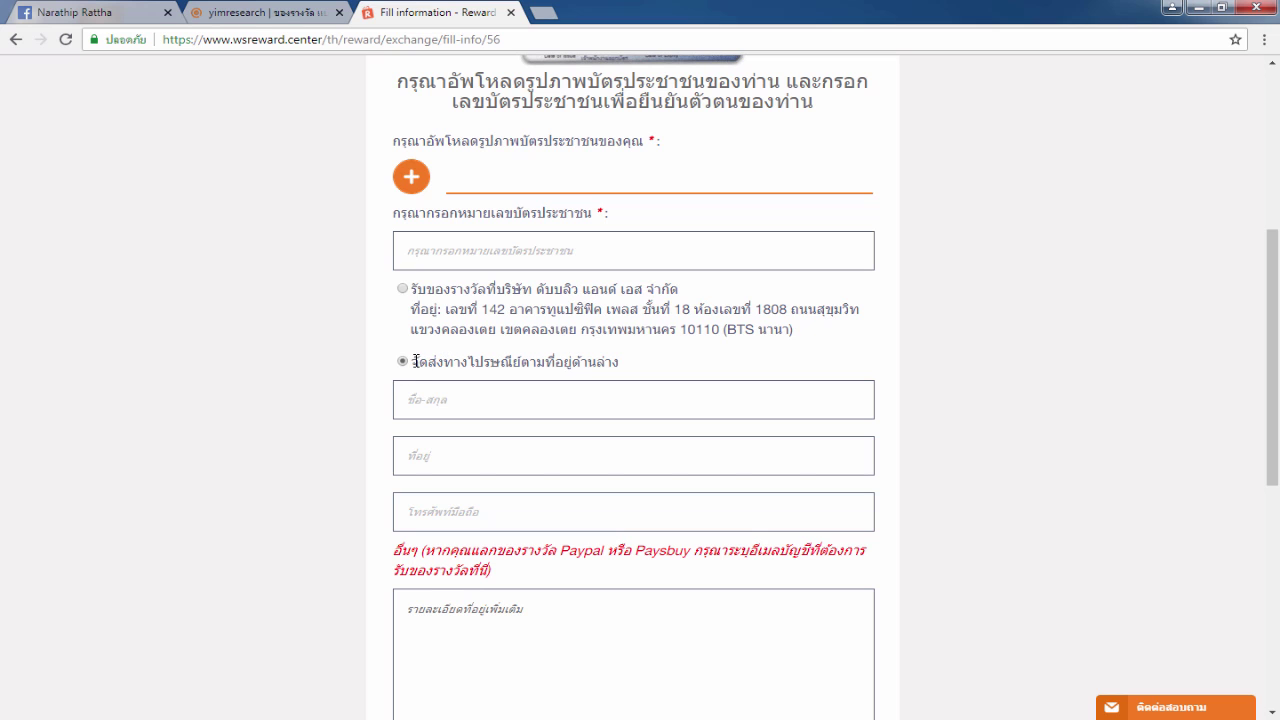
pyautogui.scroll(-2, 489, 400)
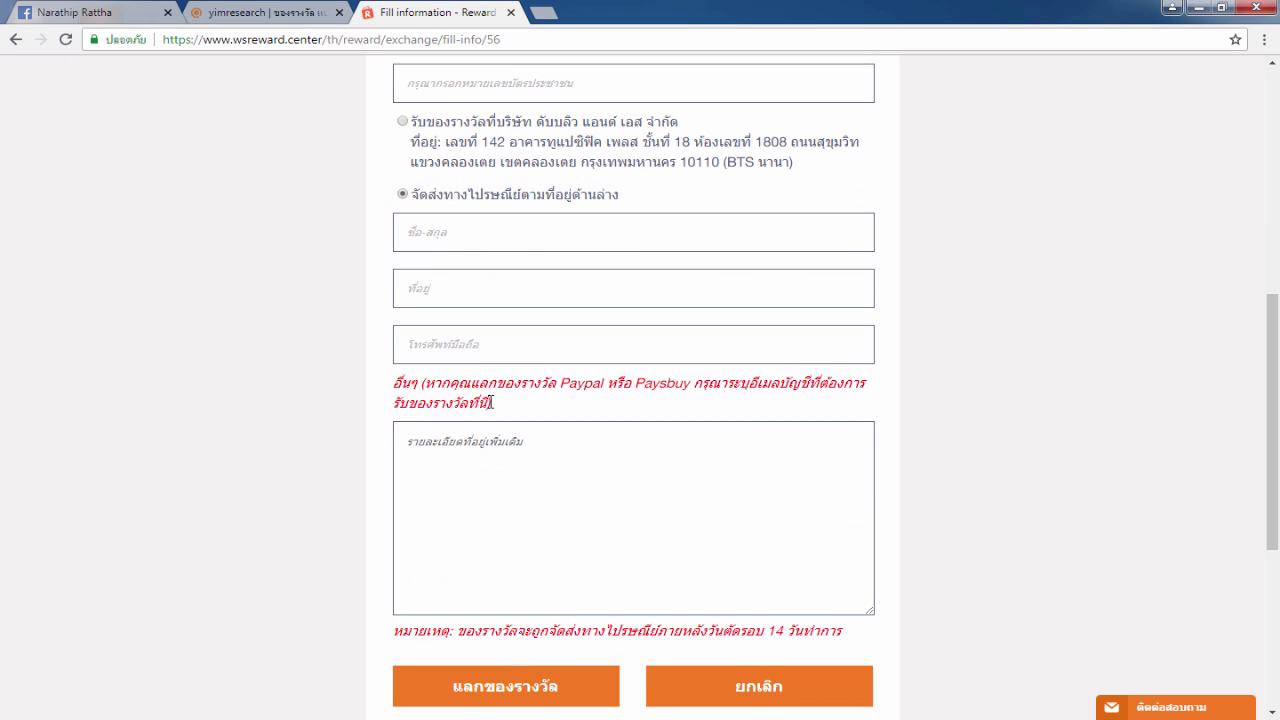
pyautogui.click(496, 483)
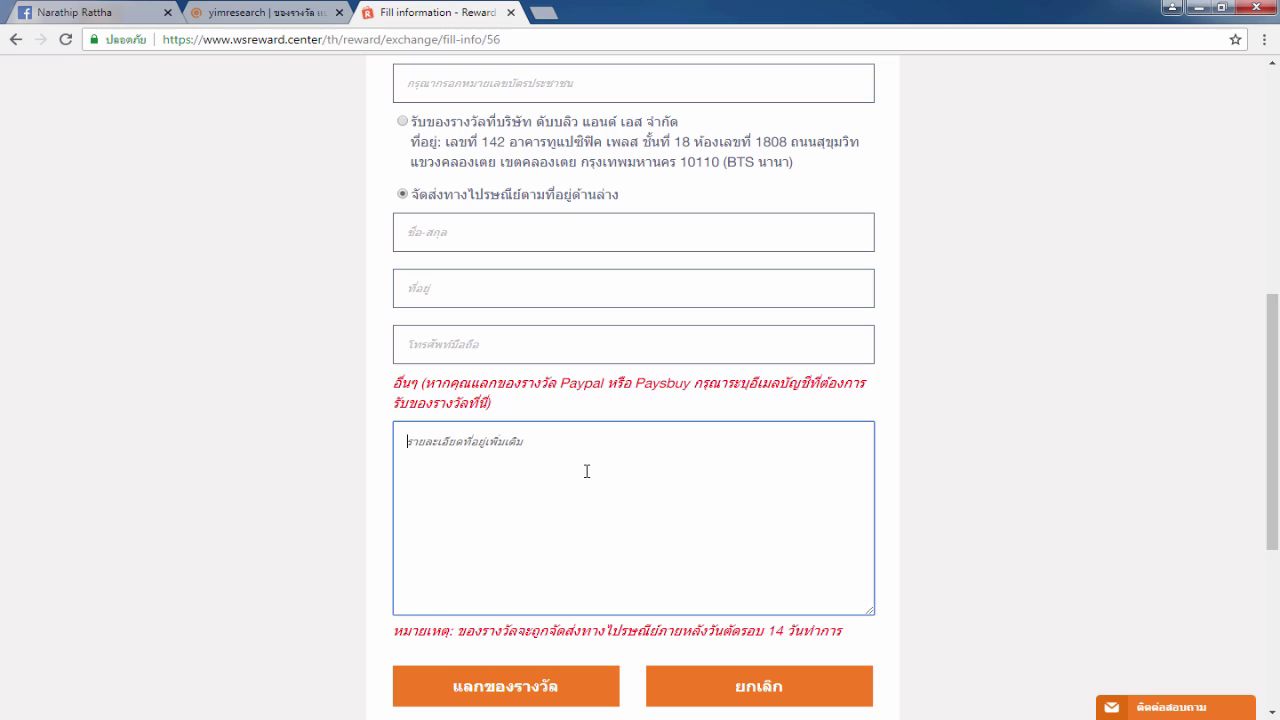
pyautogui.write('ค')
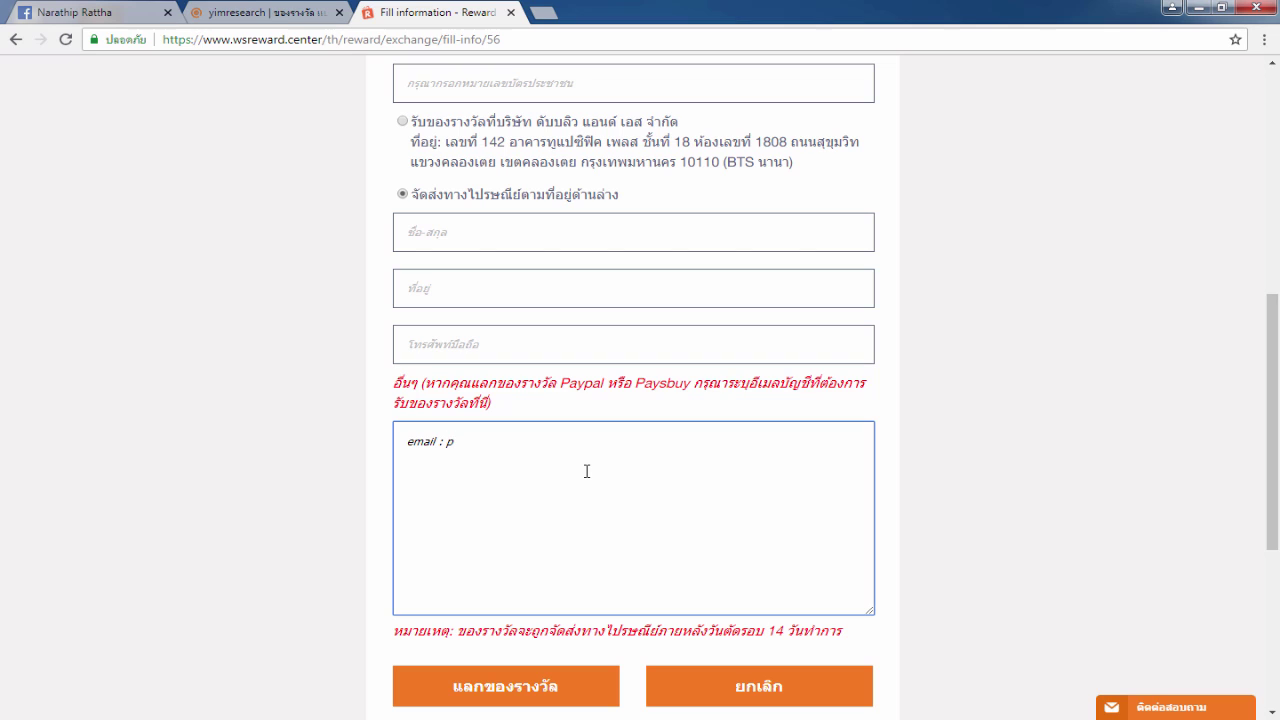
pyautogui.write('email : prma')
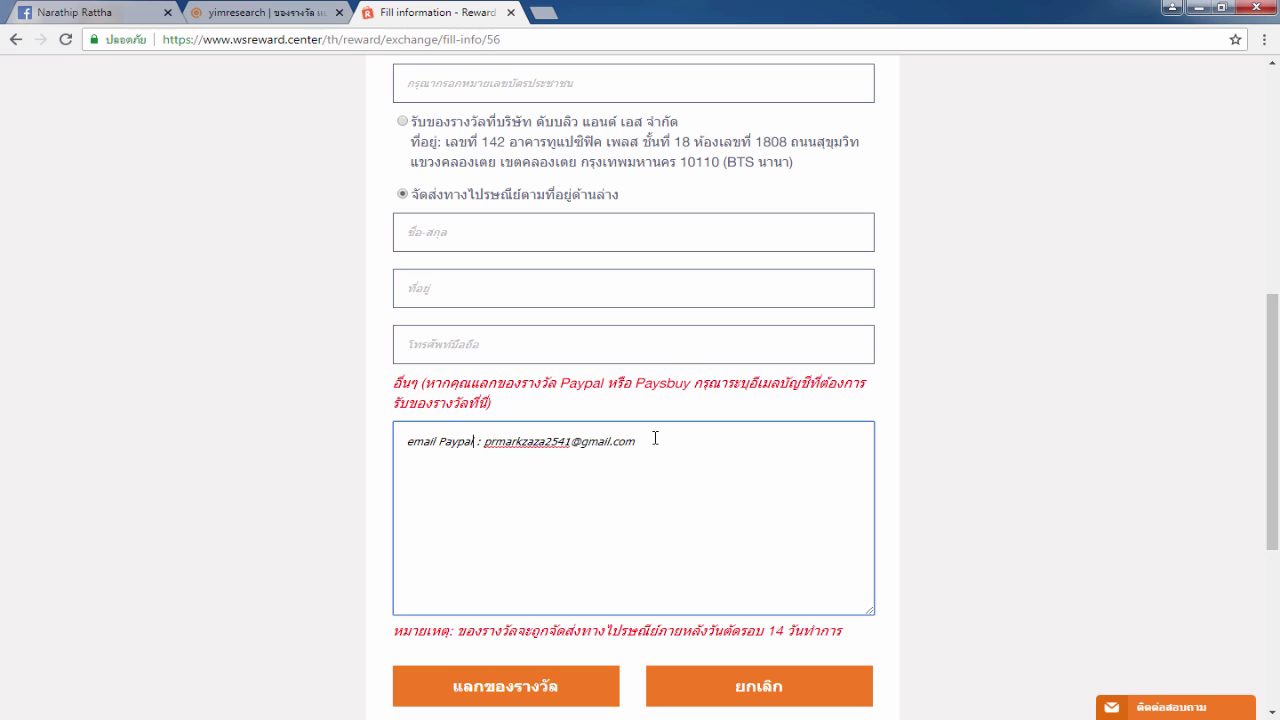
# - Check the entered PayPal e-mail against the reward heading and the instruction above the additional details field
pyautogui.doubleClick(416, 442)
pyautogui.moveTo(484, 442); pyautogui.dragTo(726, 440)
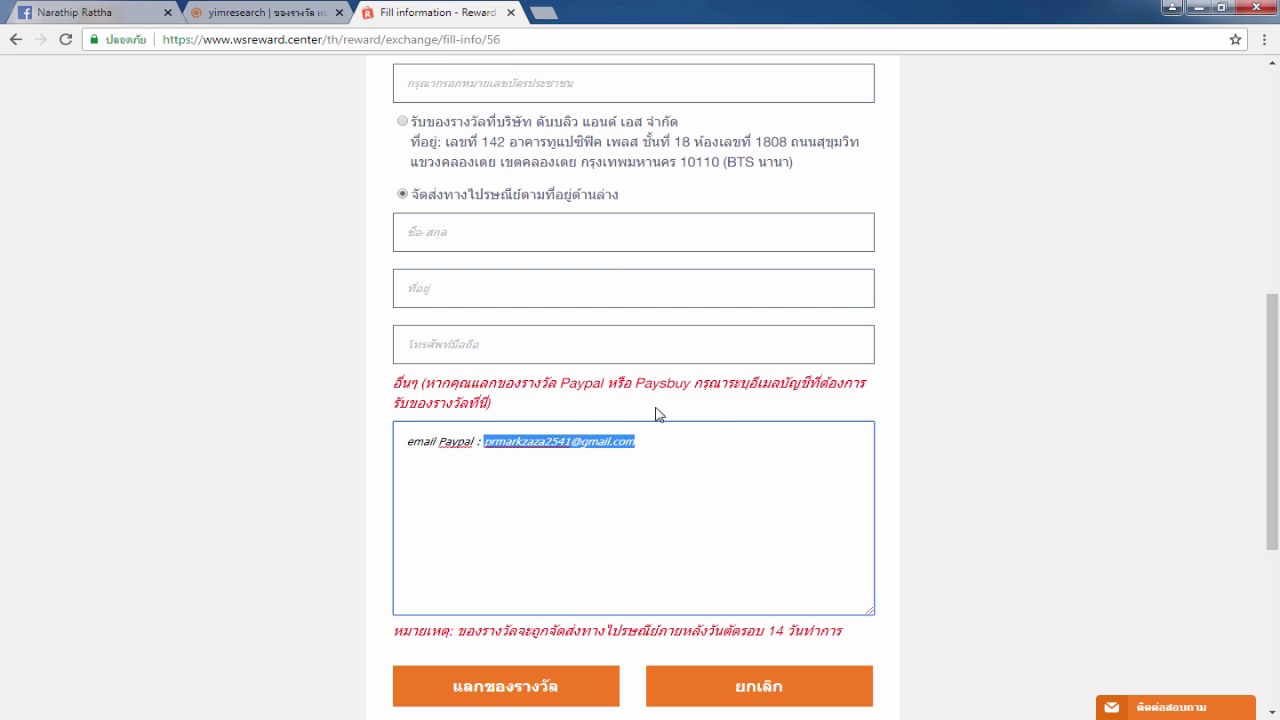
pyautogui.click(675, 453)
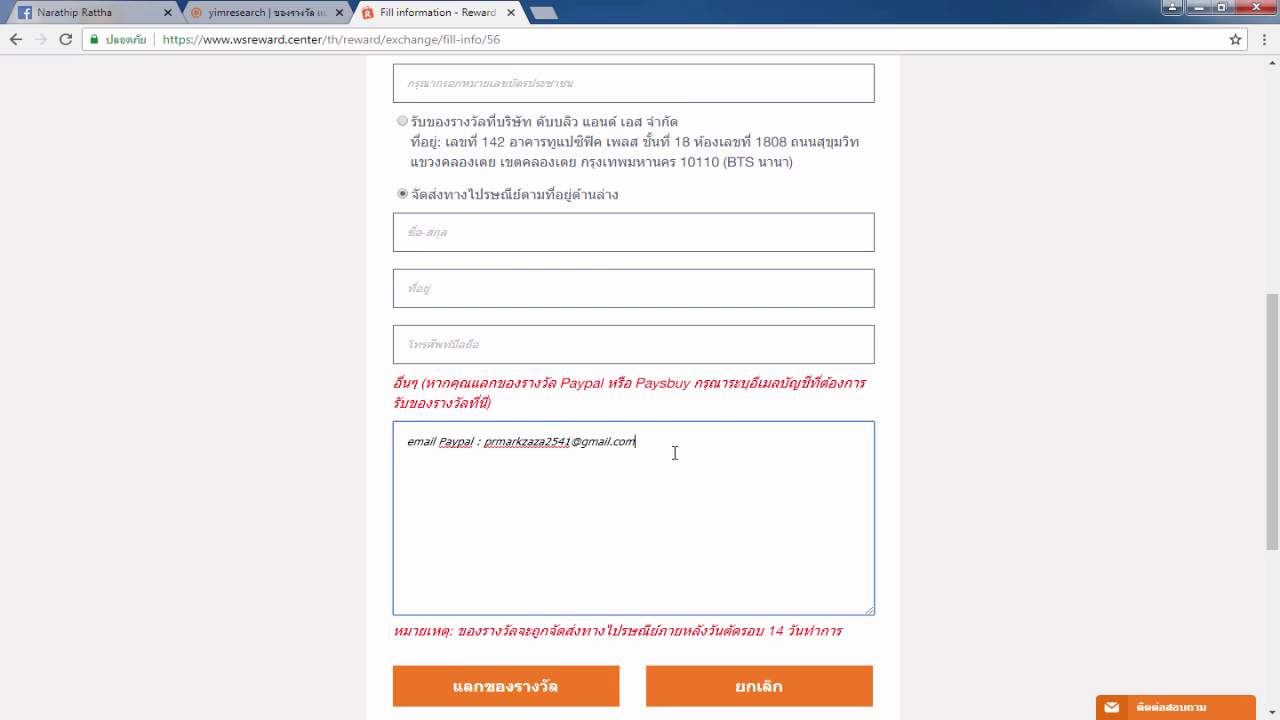
pyautogui.scroll(5, 675, 453)
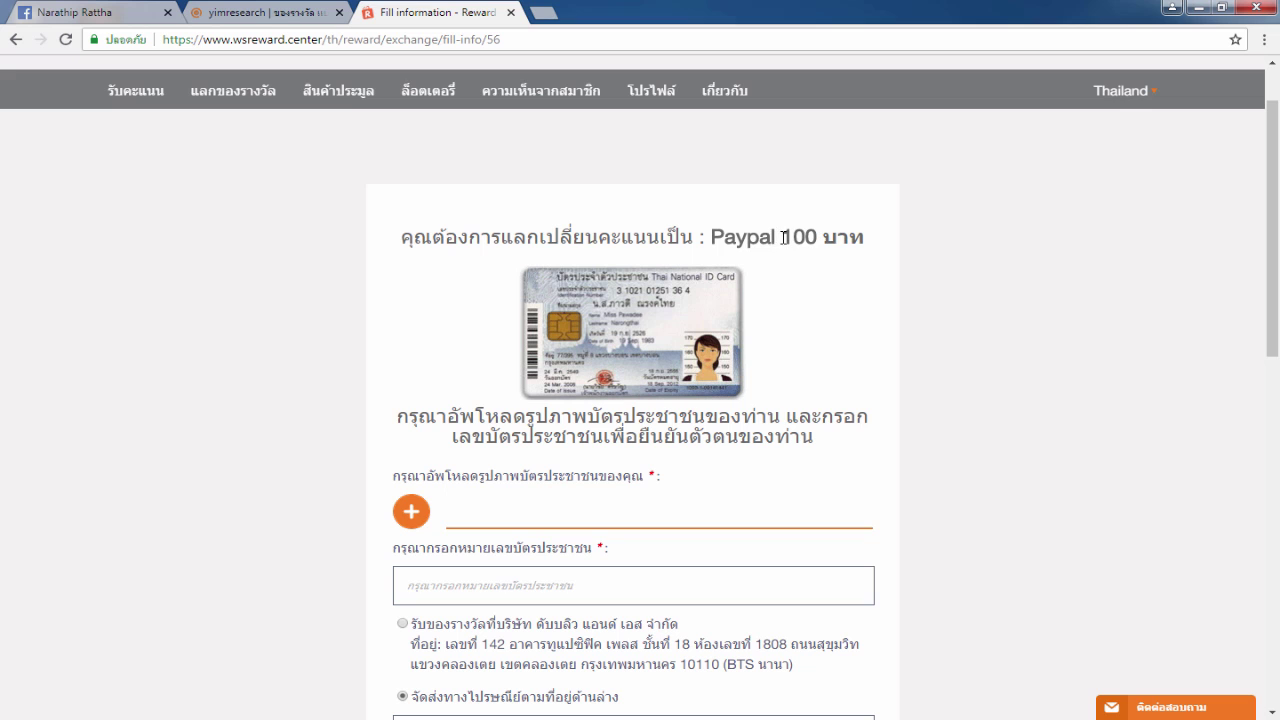
pyautogui.moveTo(784, 237); pyautogui.dragTo(829, 257)
pyautogui.scroll(-5, 849, 251)
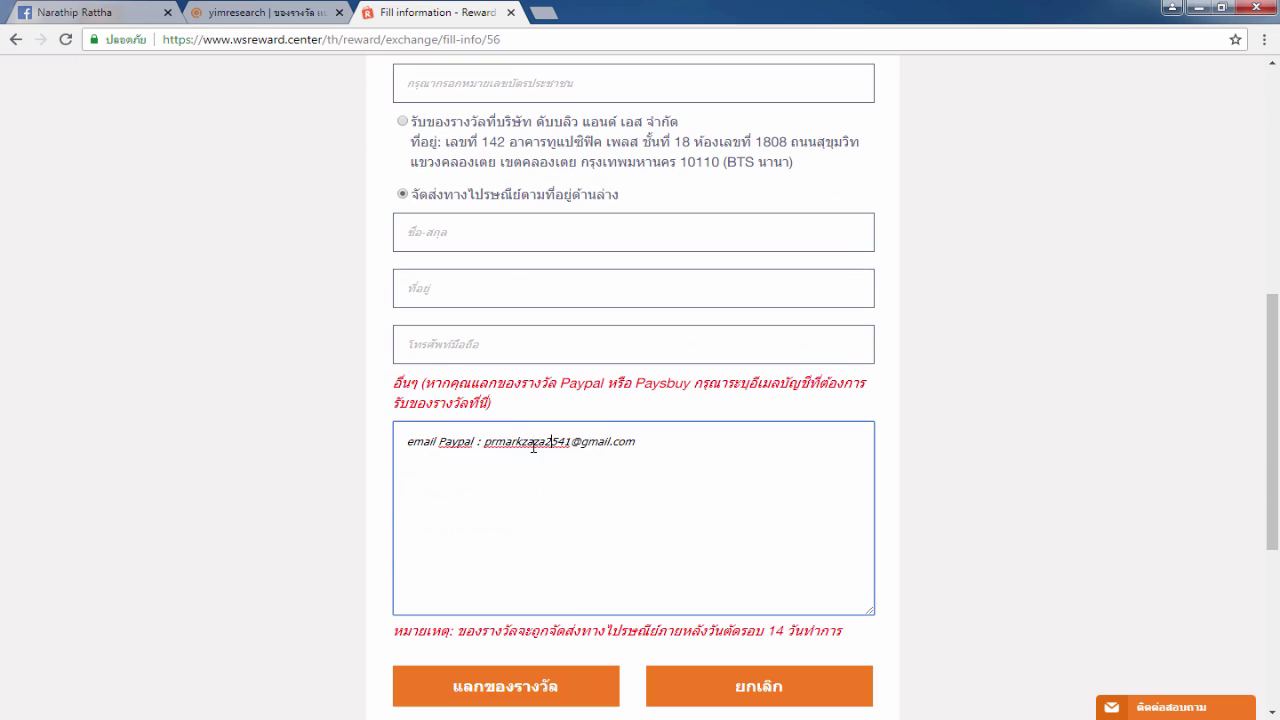
pyautogui.moveTo(480, 441); pyautogui.dragTo(873, 443)
pyautogui.click(633, 444)
pyautogui.click(607, 414)
pyautogui.scroll(2, 607, 414)
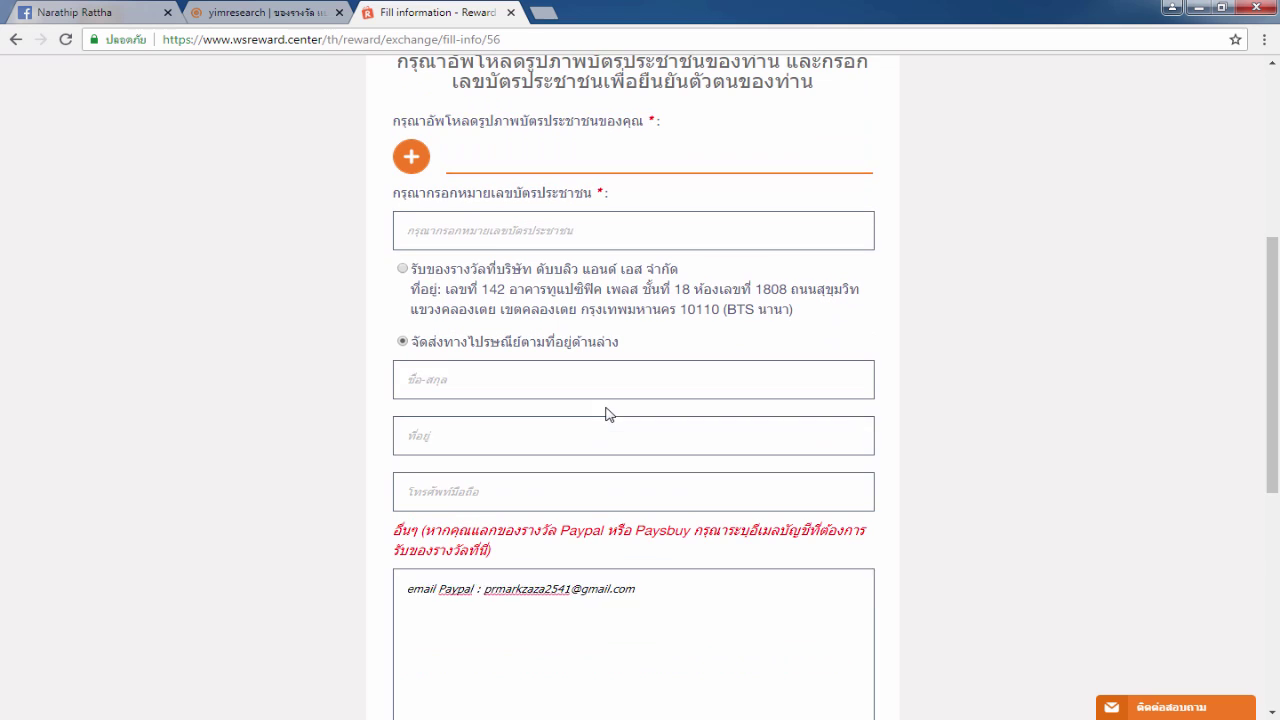
# - Switch delivery to company pickup and back to postal, checking the name, address, phone and additional details fields
pyautogui.click(402, 289)
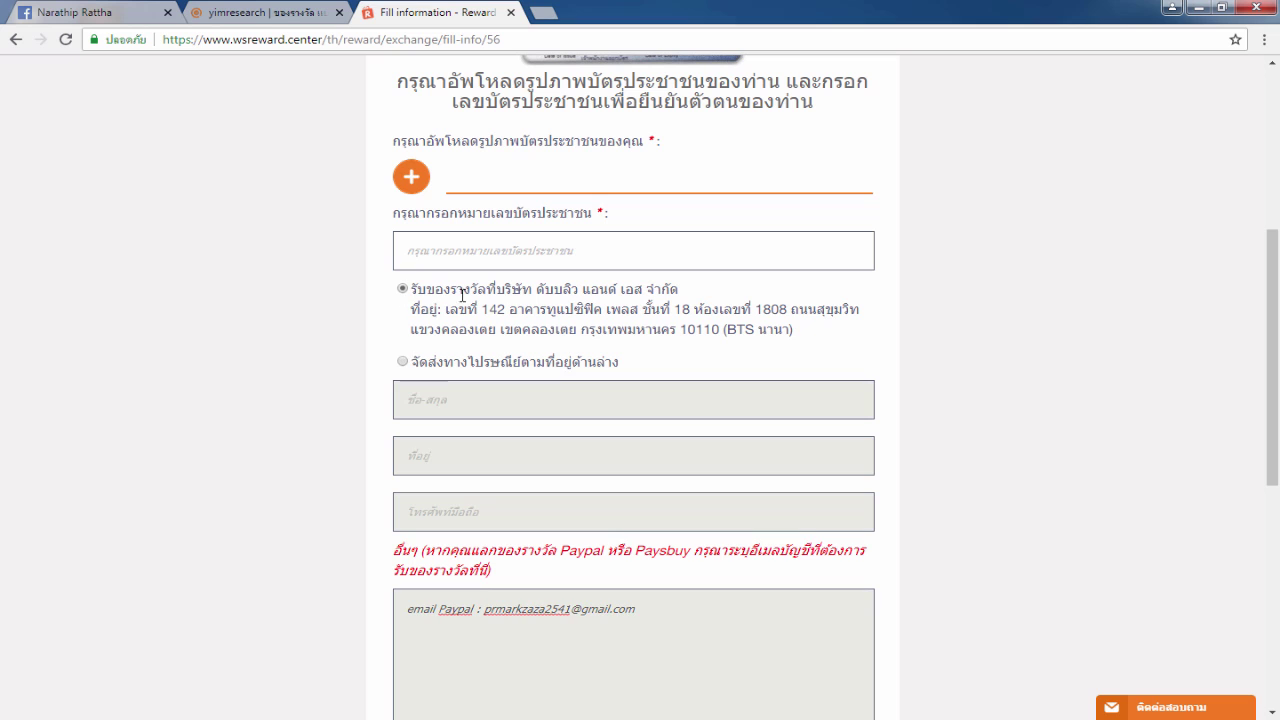
pyautogui.scroll(-3, 537, 334)
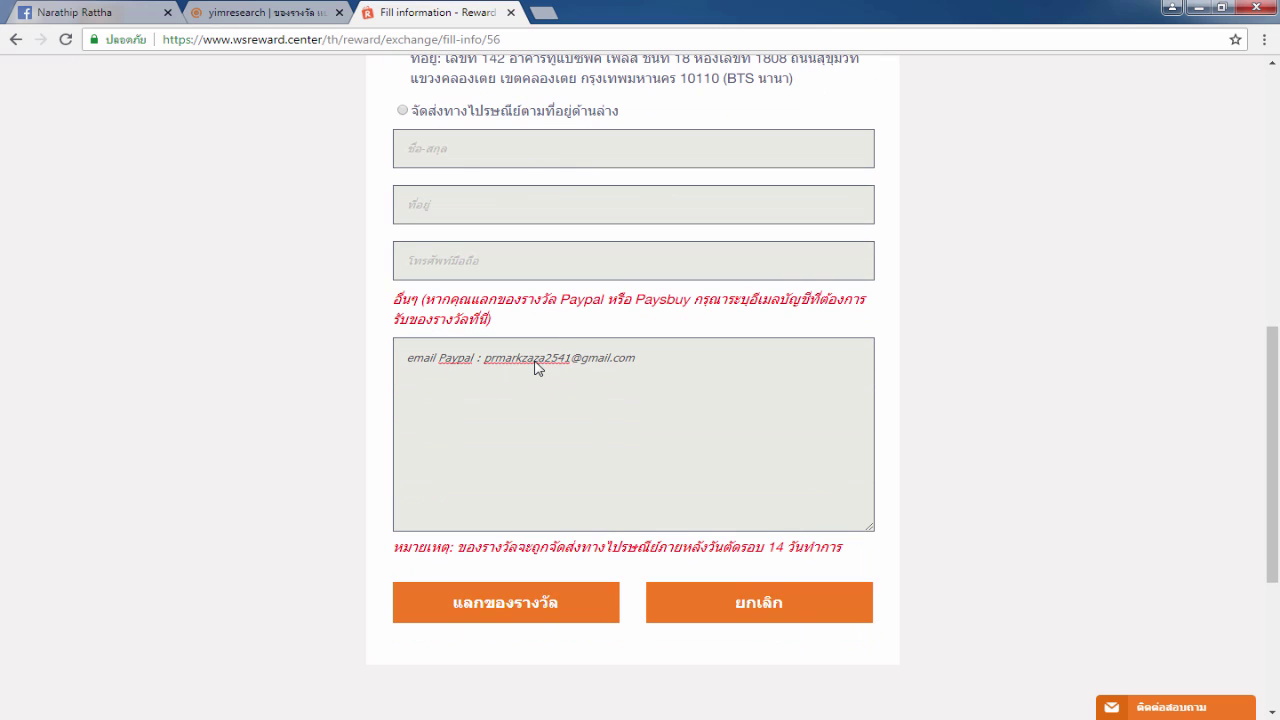
pyautogui.scroll(2, 534, 366)
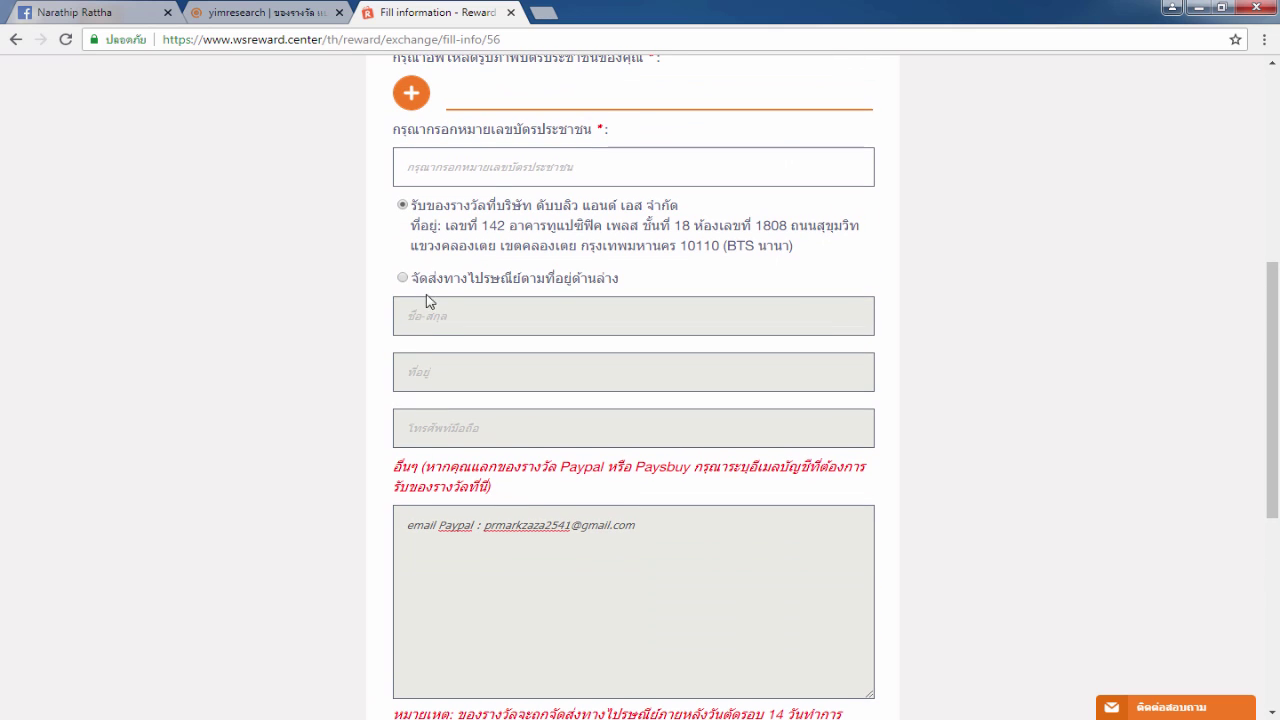
pyautogui.click(401, 280)
pyautogui.scroll(-4, 563, 374)
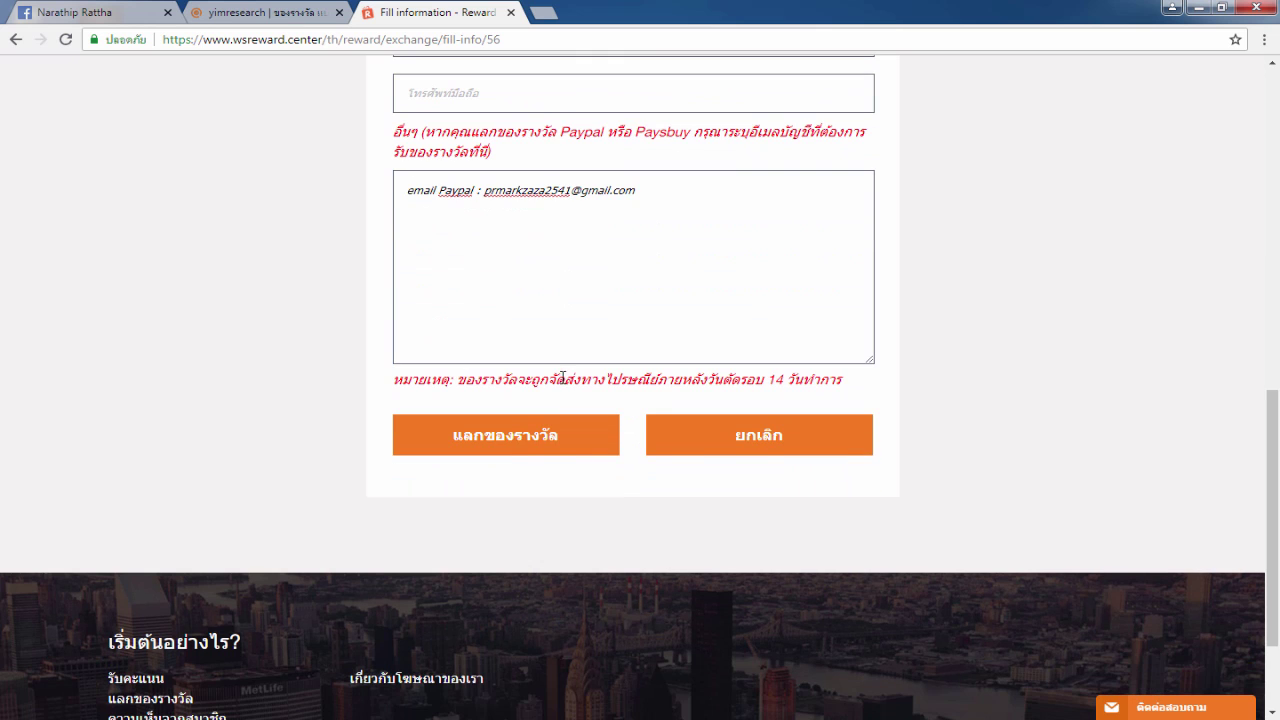
pyautogui.scroll(2, 525, 440)
pyautogui.scroll(1, 525, 440)
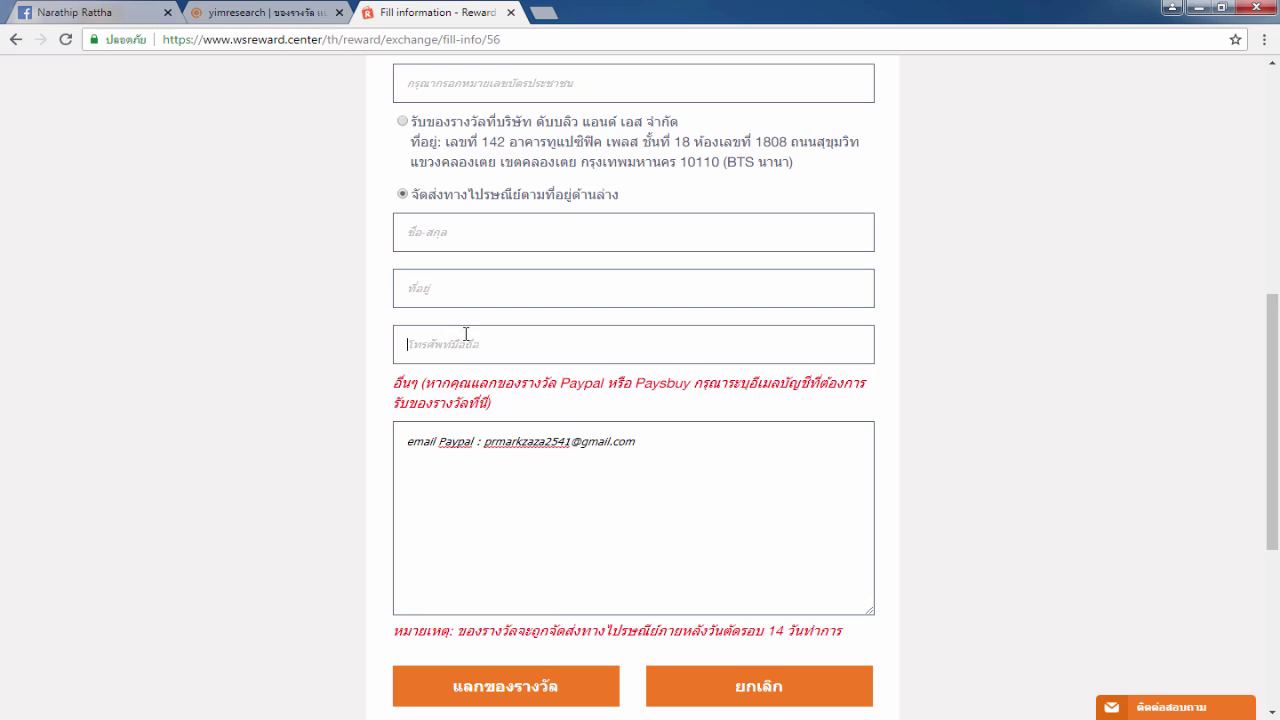
pyautogui.click(444, 292)
pyautogui.click(461, 233)
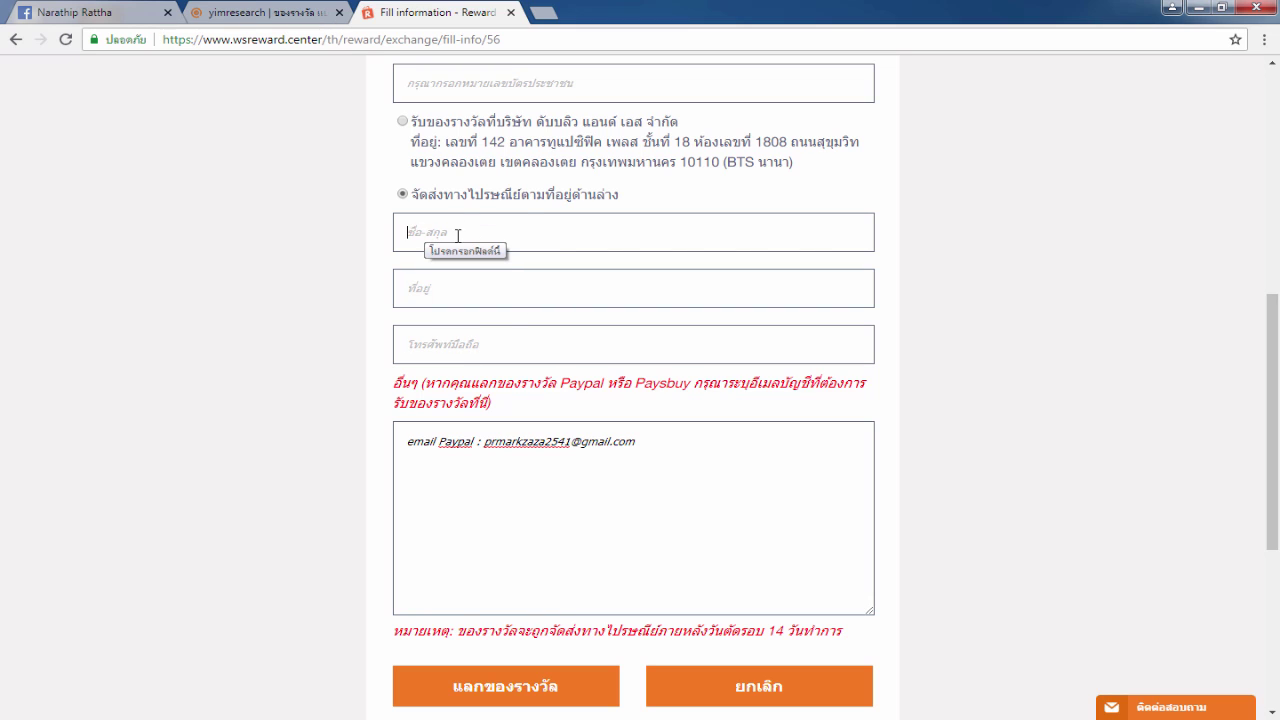
pyautogui.click(542, 446)
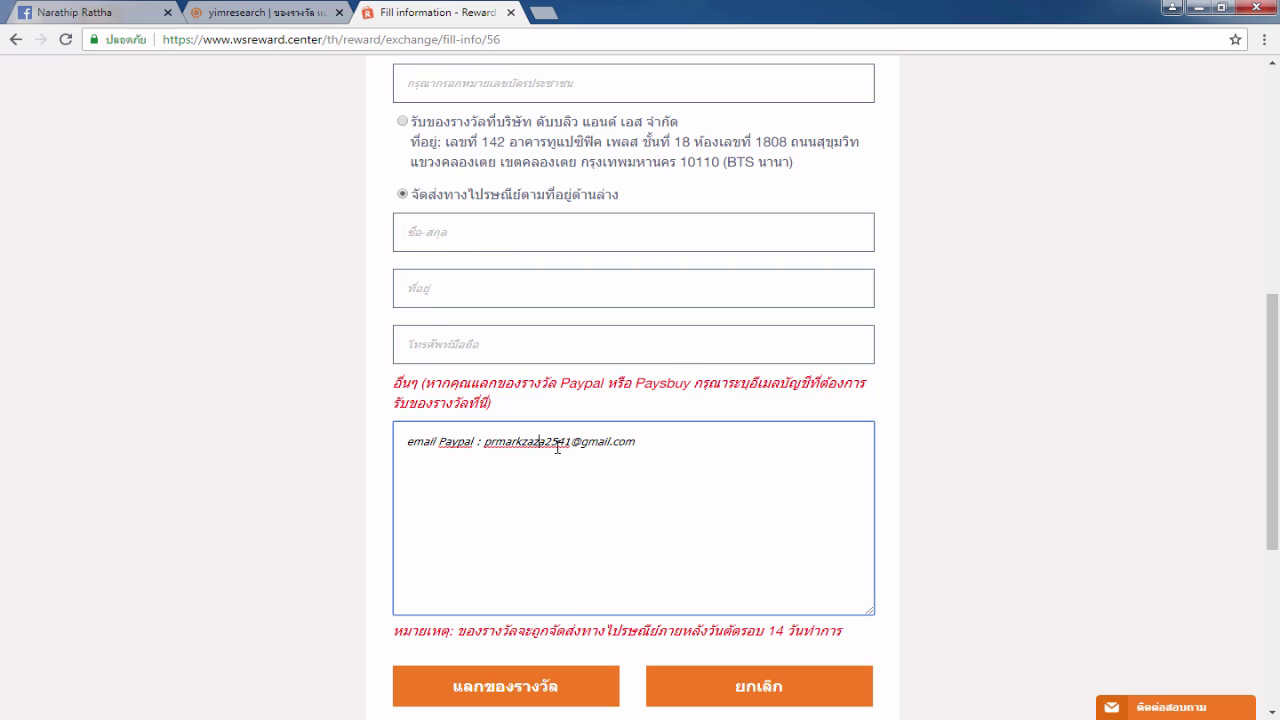
# - Choose pickup at the company office as the delivery option and check the PayPal e-mail in the additional details field
pyautogui.click(403, 121)
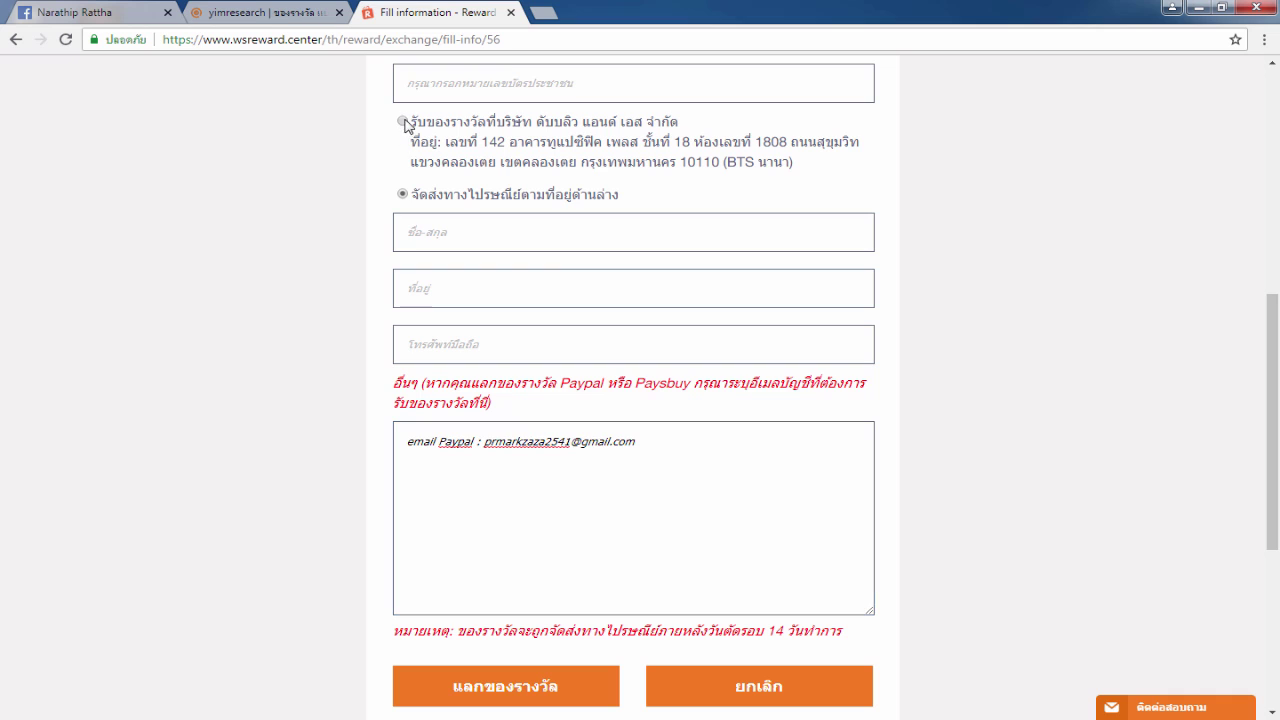
pyautogui.moveTo(404, 445); pyautogui.dragTo(689, 469)
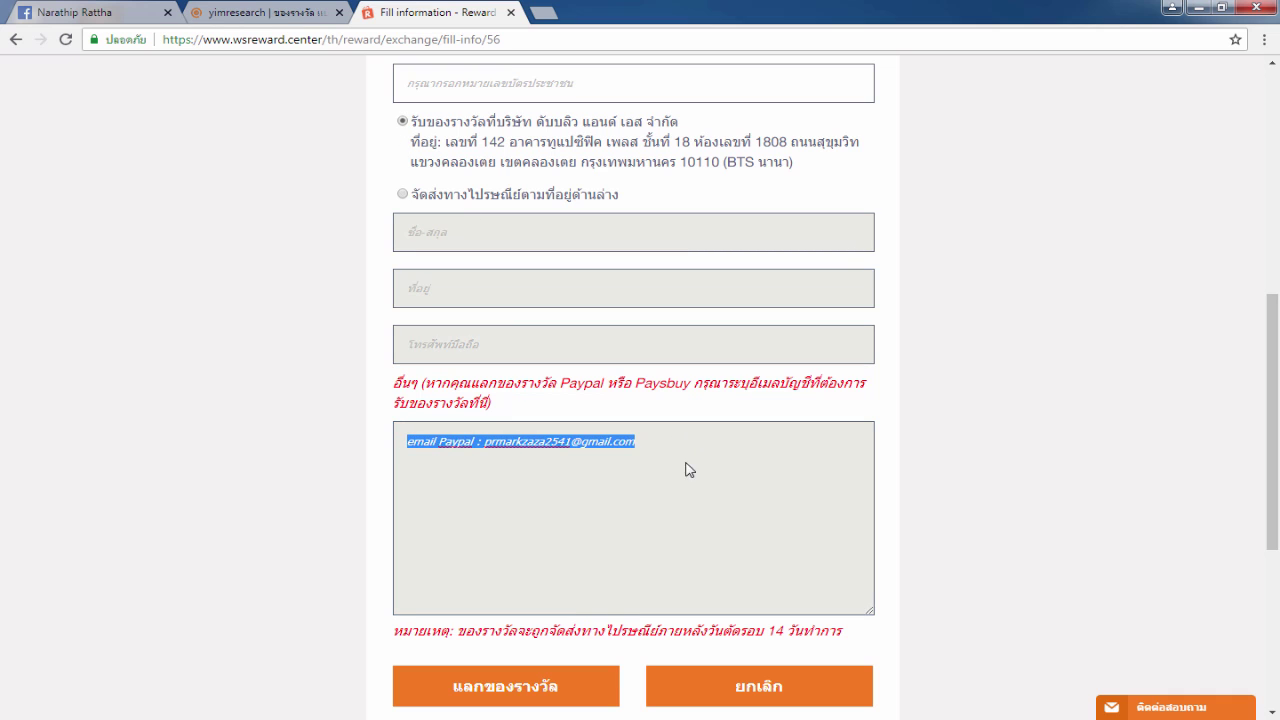
pyautogui.click(646, 480)
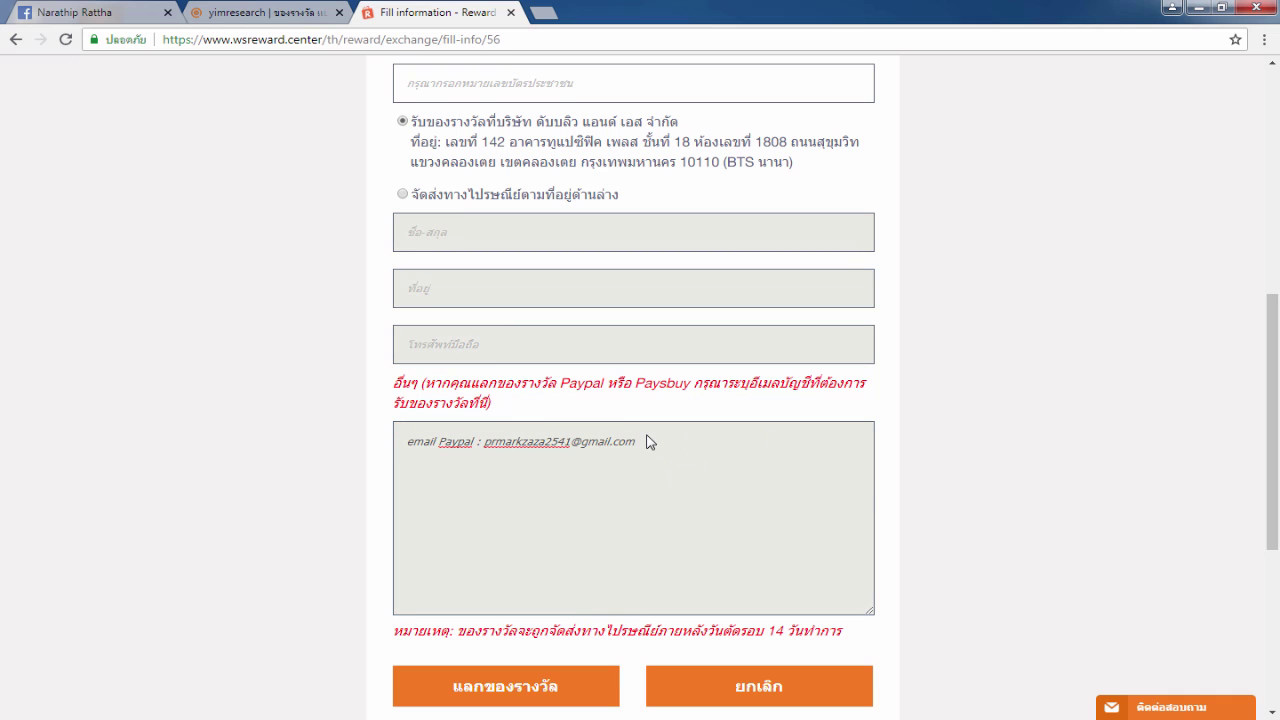
pyautogui.scroll(-2, 646, 448)
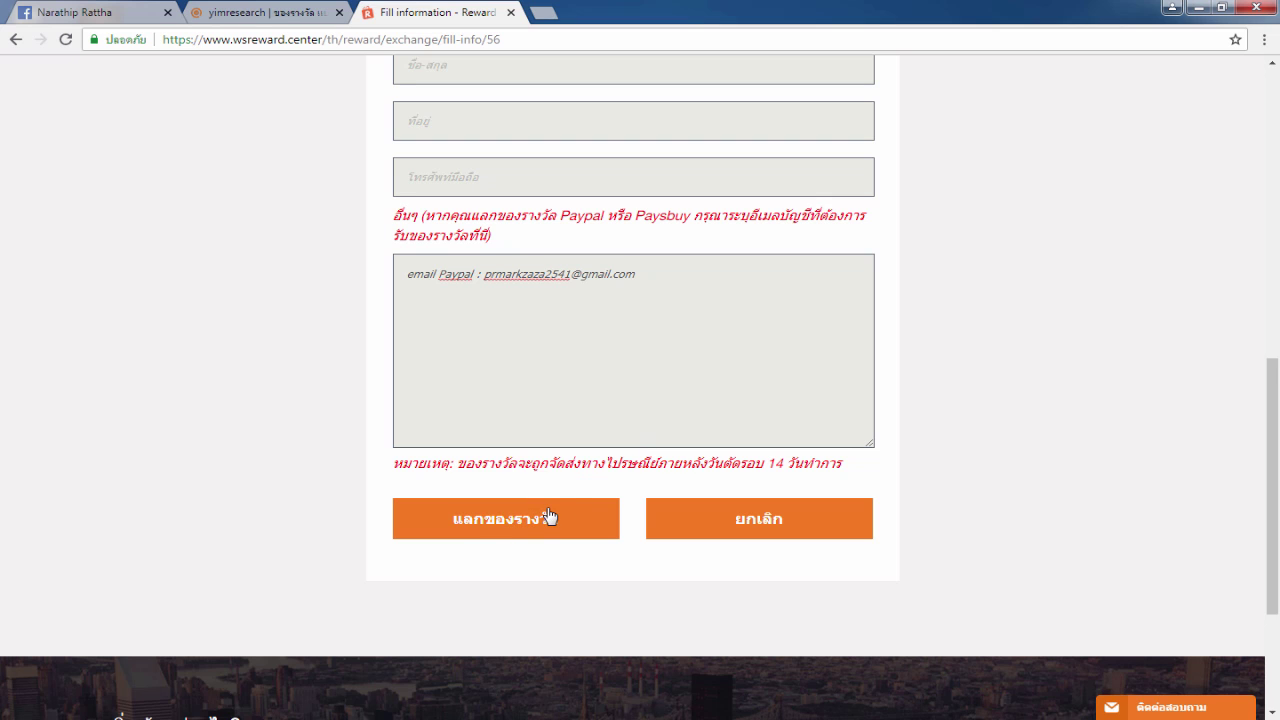
pyautogui.scroll(2, 549, 516)
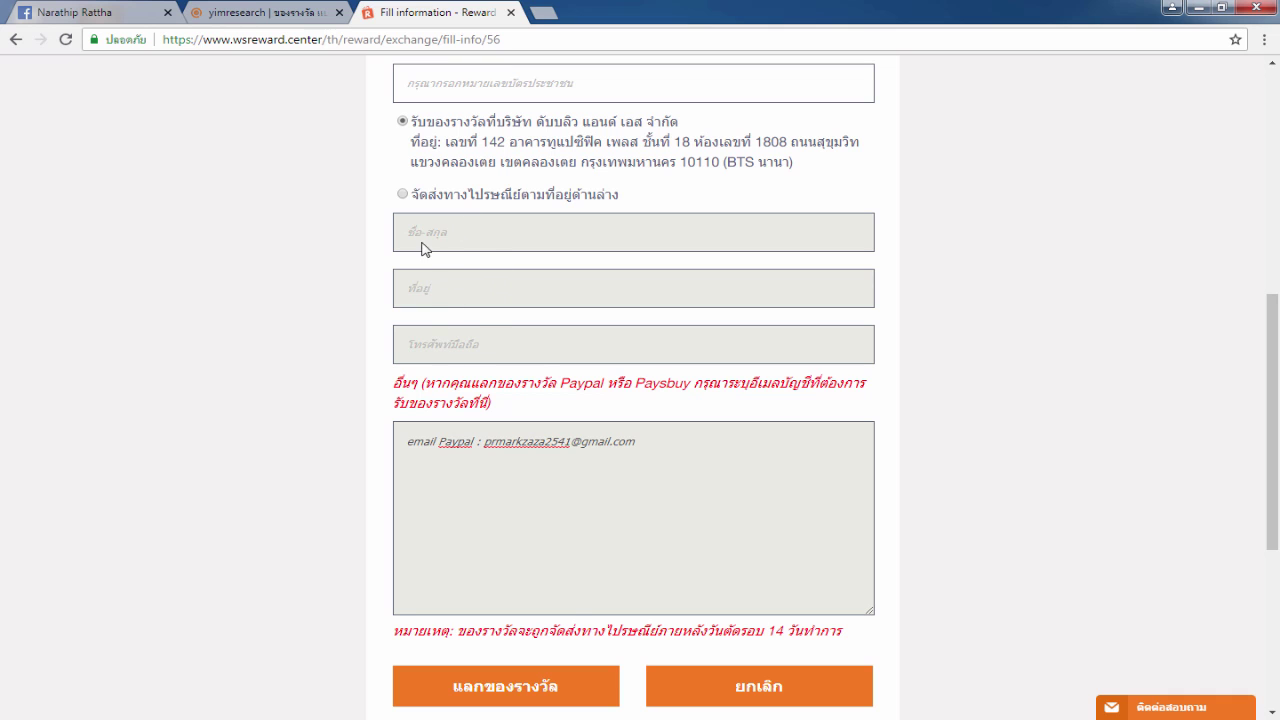
# - Open the upload field for the required national ID card image in the exchange form
pyautogui.scroll(3, 540, 350)
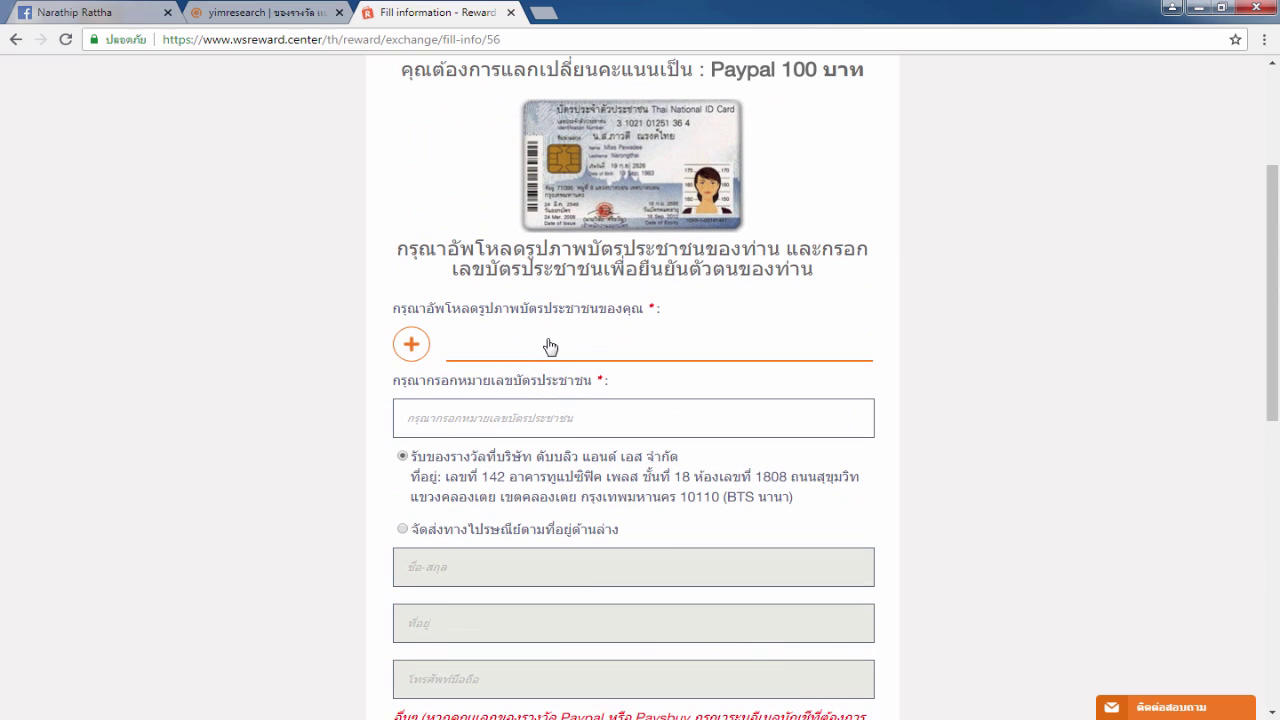
pyautogui.scroll(-1, 525, 340)
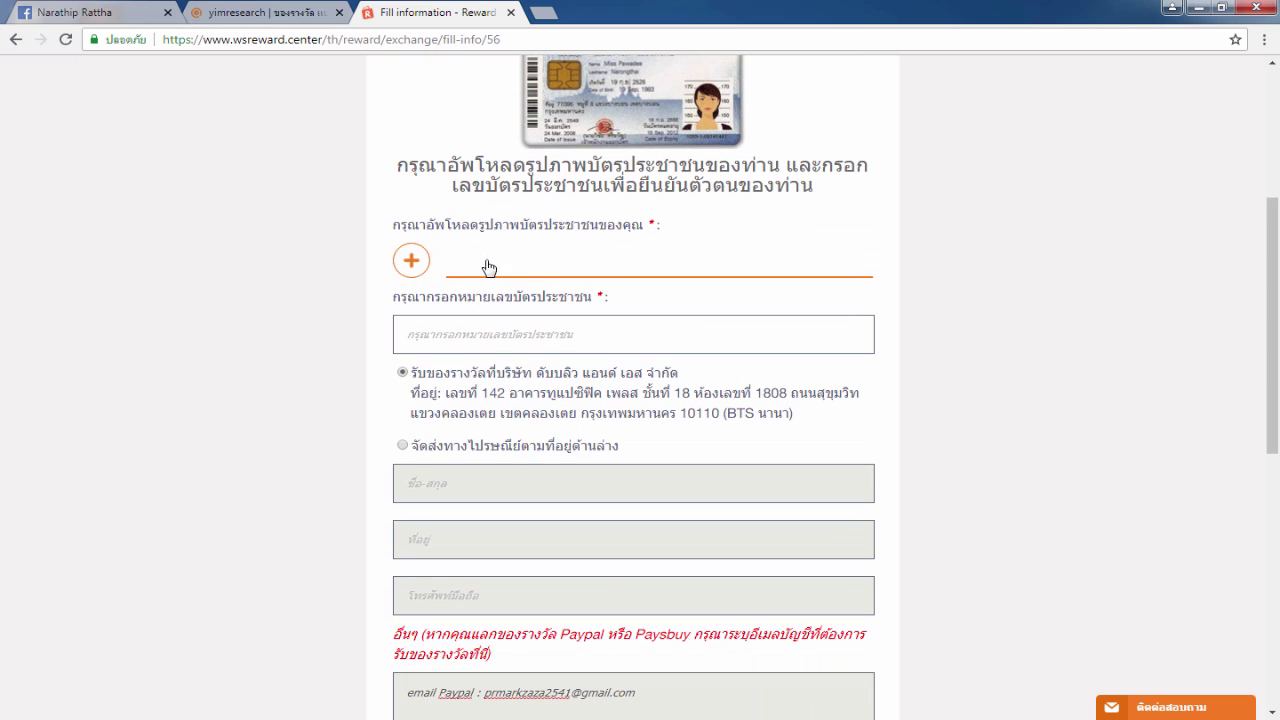
pyautogui.click(488, 267)
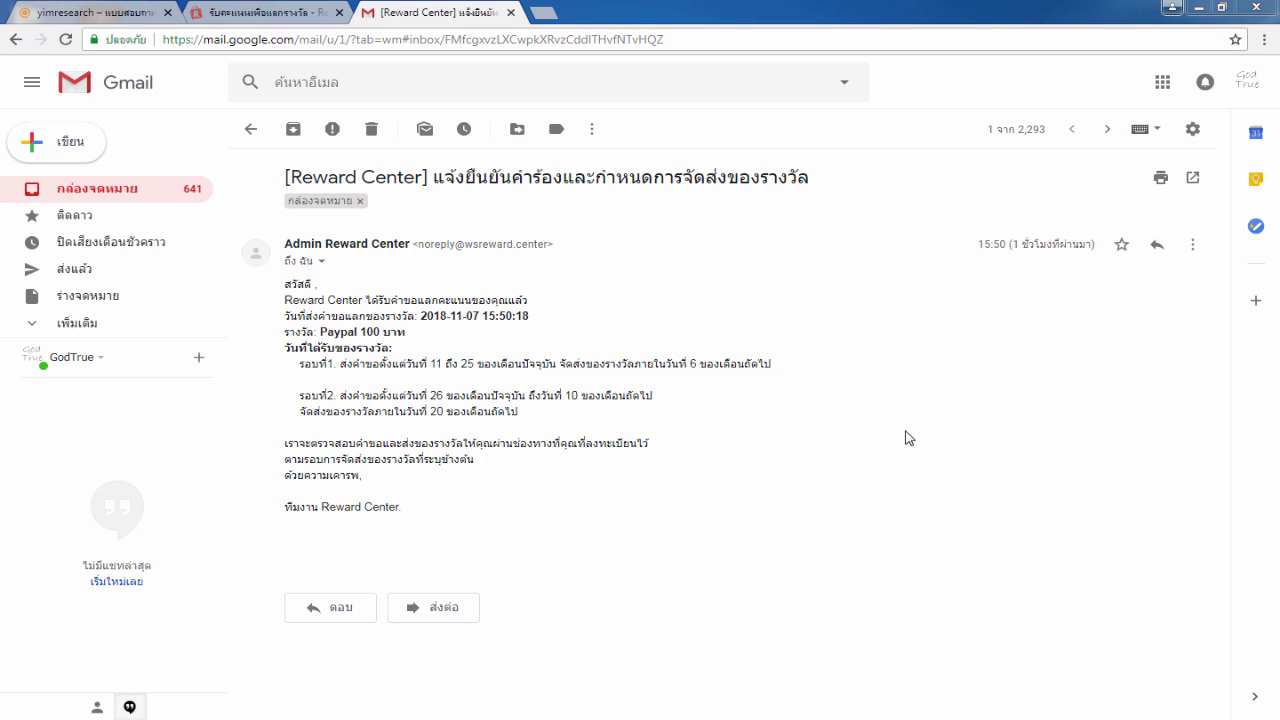
# - Check the request submission date and the reward name in the Reward Center confirmation e-mail
pyautogui.moveTo(433, 316); pyautogui.dragTo(488, 316)
pyautogui.click(546, 348)
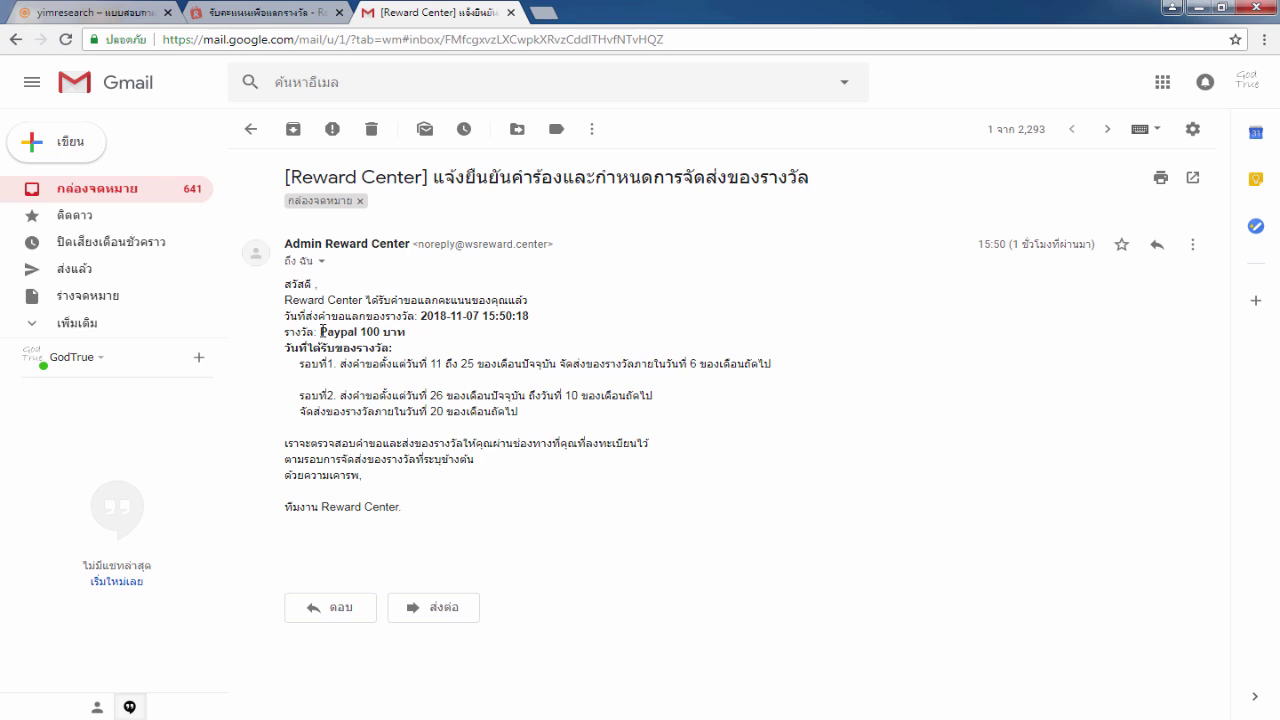
pyautogui.moveTo(318, 331); pyautogui.dragTo(405, 331)
pyautogui.click(421, 332)
# - Examine the first round's request period and reward delivery deadline in the confirmation e-mail
pyautogui.moveTo(444, 363); pyautogui.dragTo(420, 363)
pyautogui.click(481, 358)
pyautogui.moveTo(666, 364); pyautogui.dragTo(708, 361)
pyautogui.click(729, 364)
# - Examine the second round's request period and reward delivery deadline in the confirmation e-mail
pyautogui.moveTo(312, 395); pyautogui.dragTo(374, 395)
pyautogui.click(429, 396)
pyautogui.moveTo(420, 396); pyautogui.dragTo(463, 396)
pyautogui.click(463, 396)
pyautogui.moveTo(553, 396); pyautogui.dragTo(583, 397)
pyautogui.click(592, 397)
pyautogui.moveTo(420, 411); pyautogui.dragTo(468, 413)
pyautogui.click(468, 413)
# - Switch to the yimresearch site and open the survey-taking page (ทำแบบสำรวจ) from the point-collecting options
pyautogui.click(95, 12)
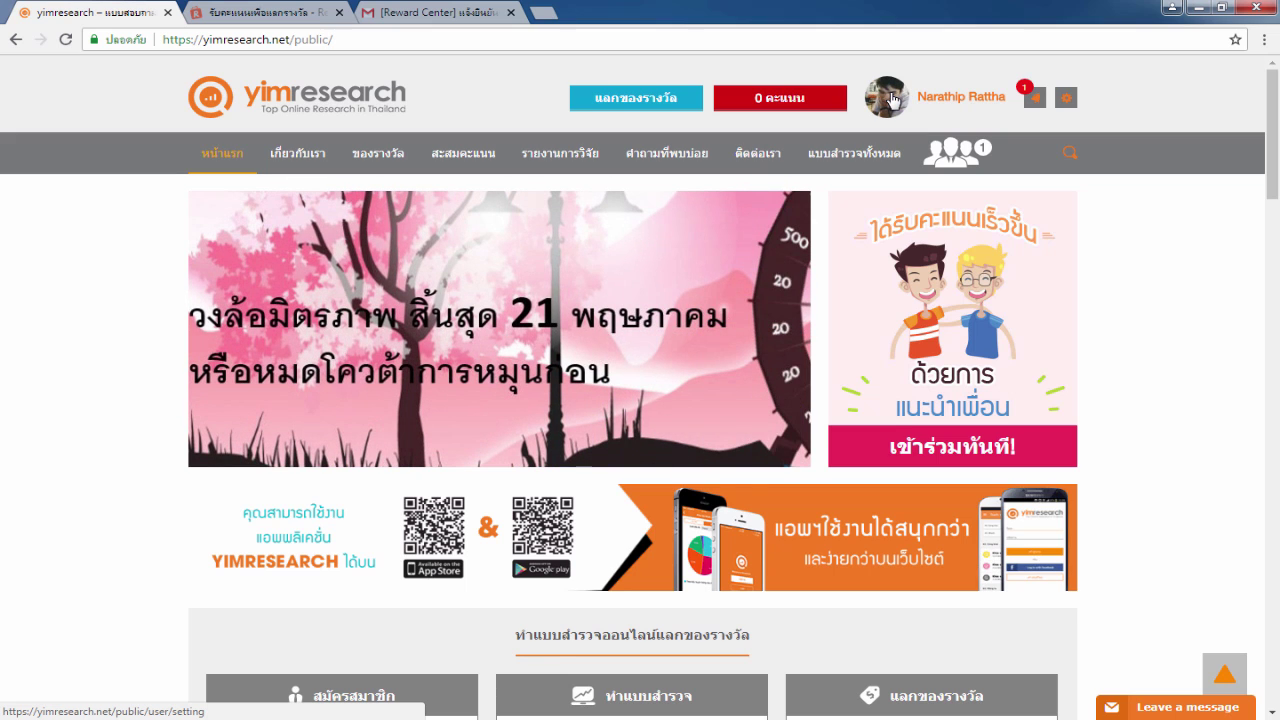
pyautogui.moveTo(458, 160)
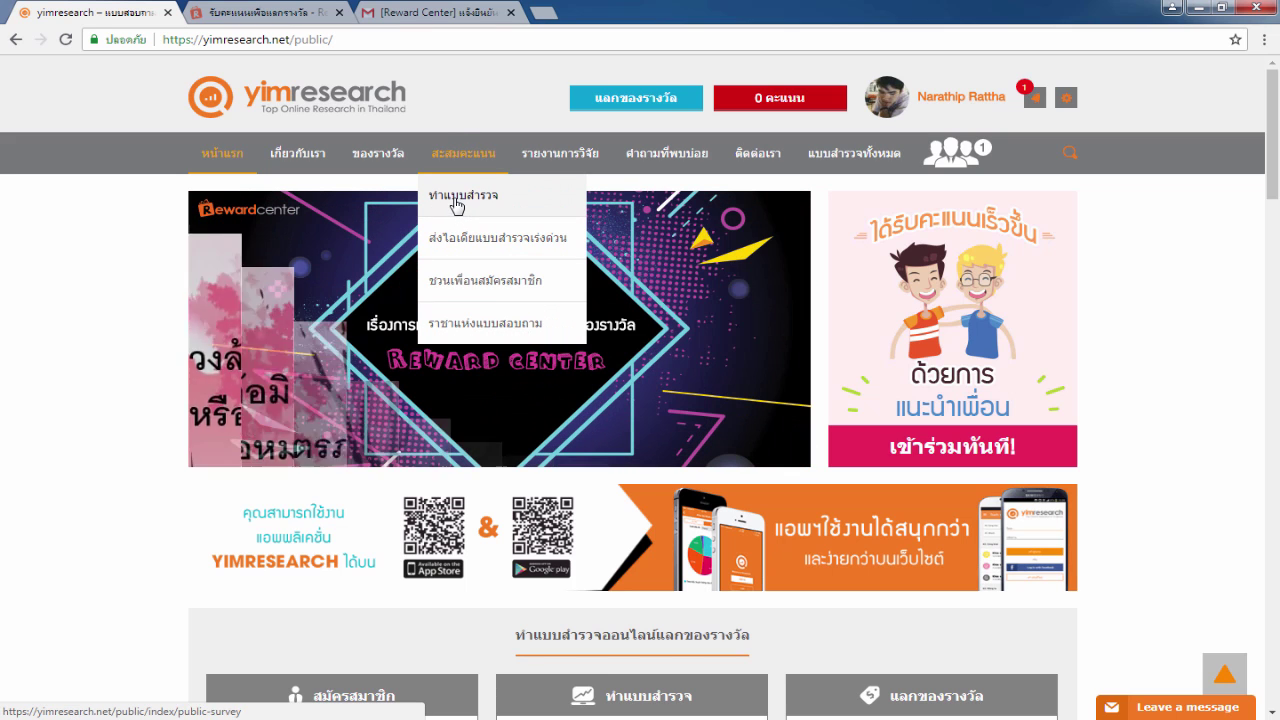
pyautogui.click(457, 205)
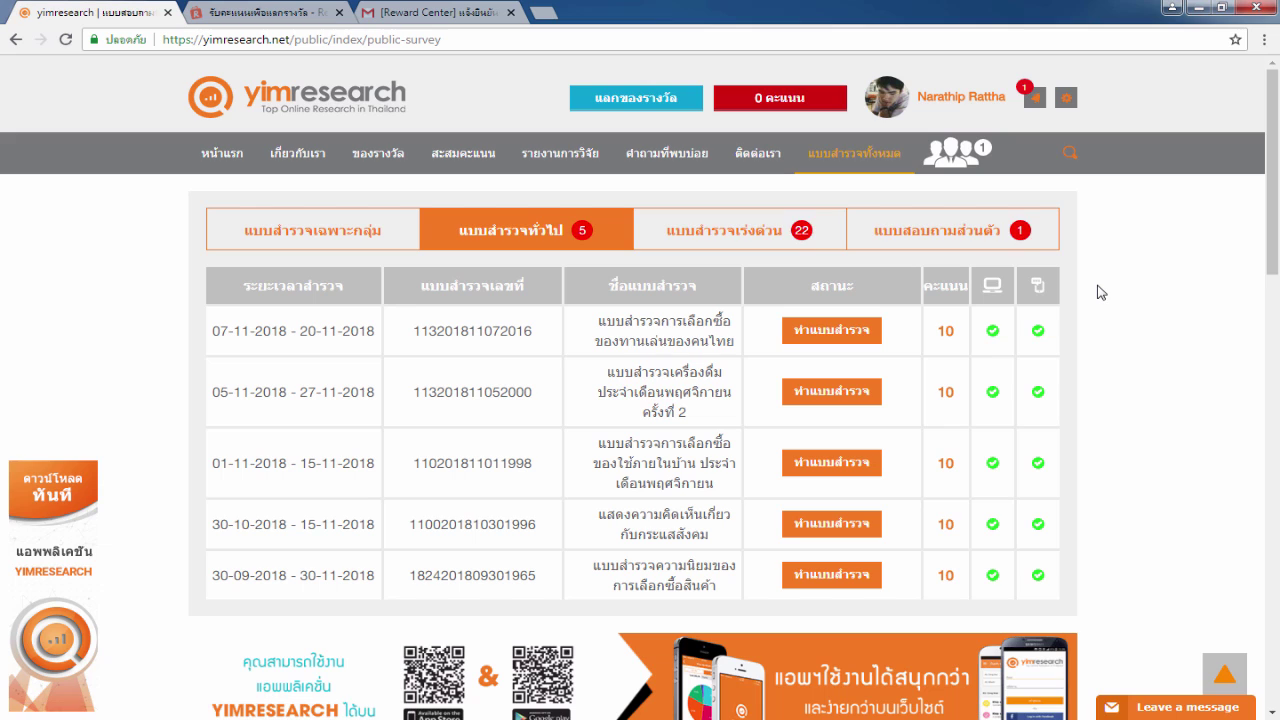